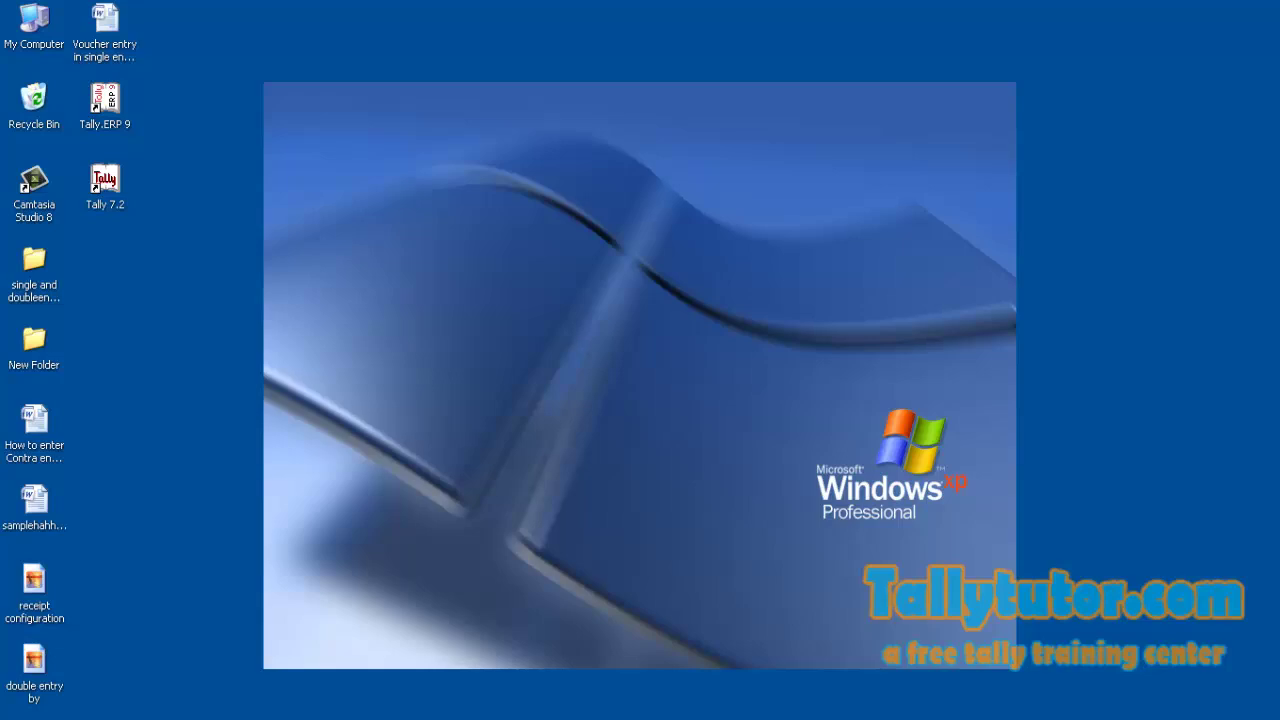
# Step: Launch Tally.ERP 9 from the desktop
pyautogui.click(104, 30)
pyautogui.press('F2')
pyautogui.click(105, 105)
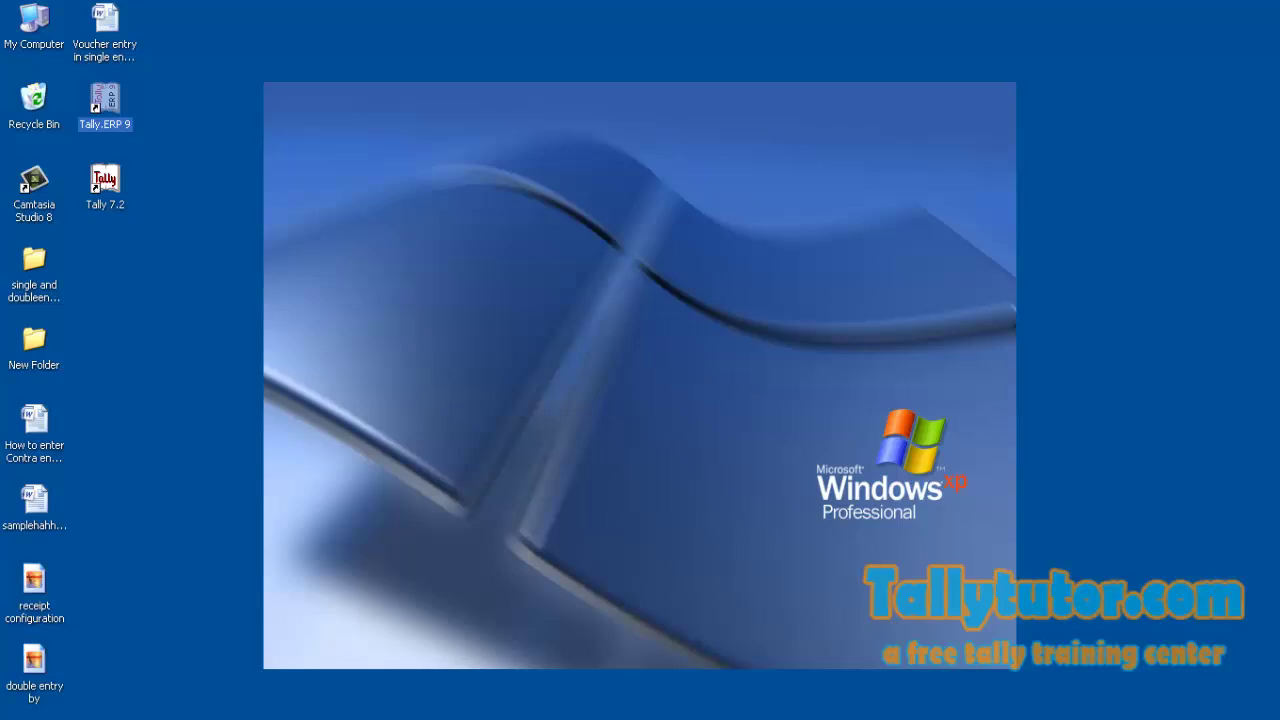
pyautogui.press('Return')
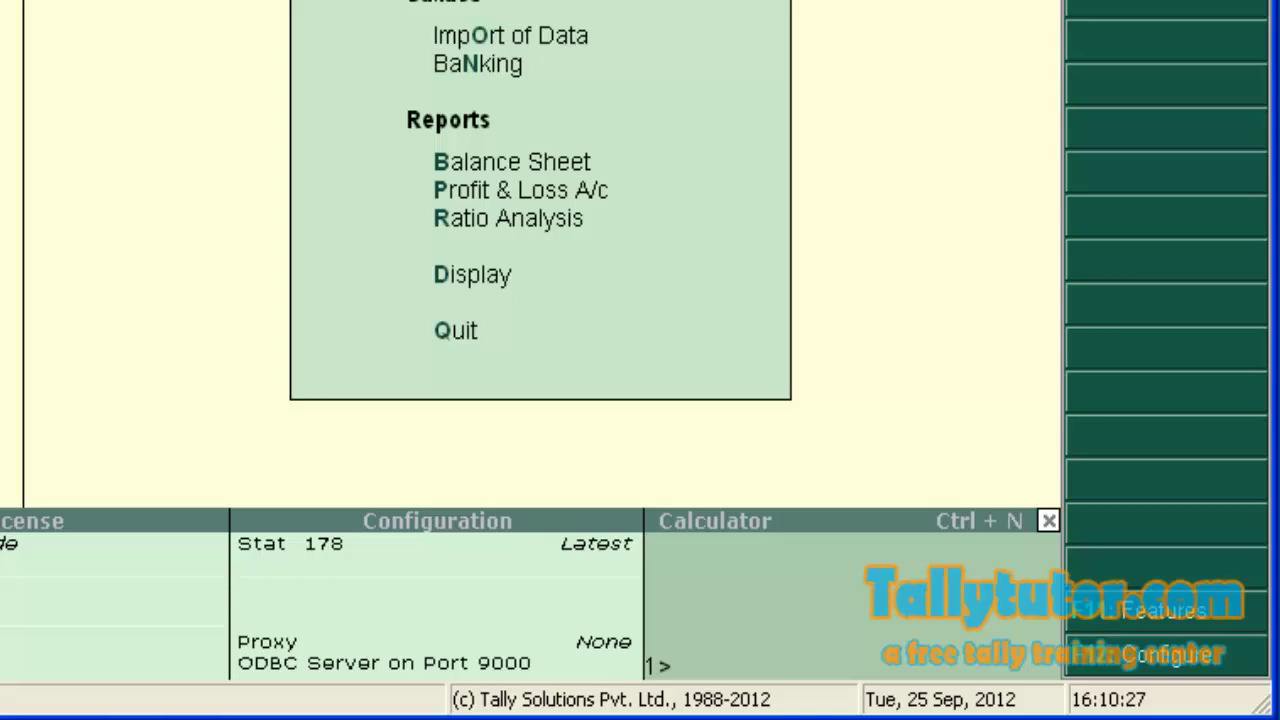
# Step: In the Data Configuration settings, set Load Companies on startup to No
pyautogui.press('F12')
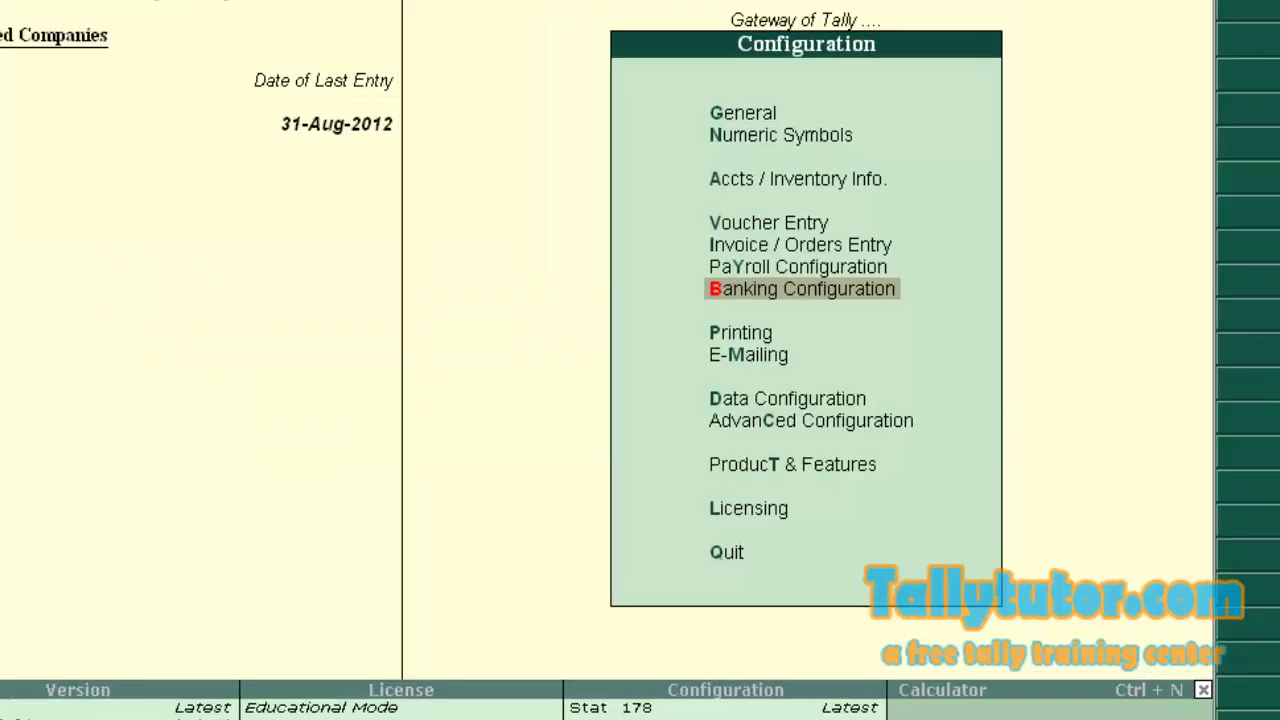
pyautogui.press('Down')
pyautogui.press('Down')
pyautogui.press('Down')
pyautogui.press('Return')
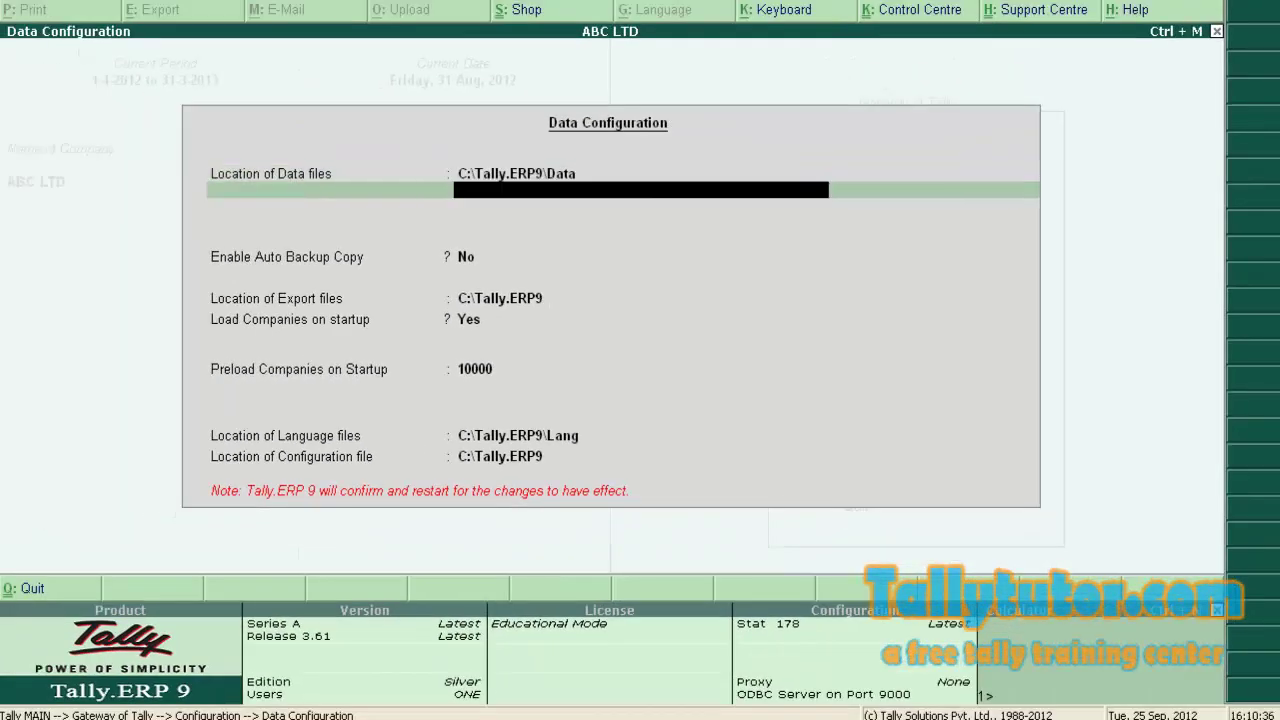
pyautogui.press('Return')
pyautogui.press('Return')
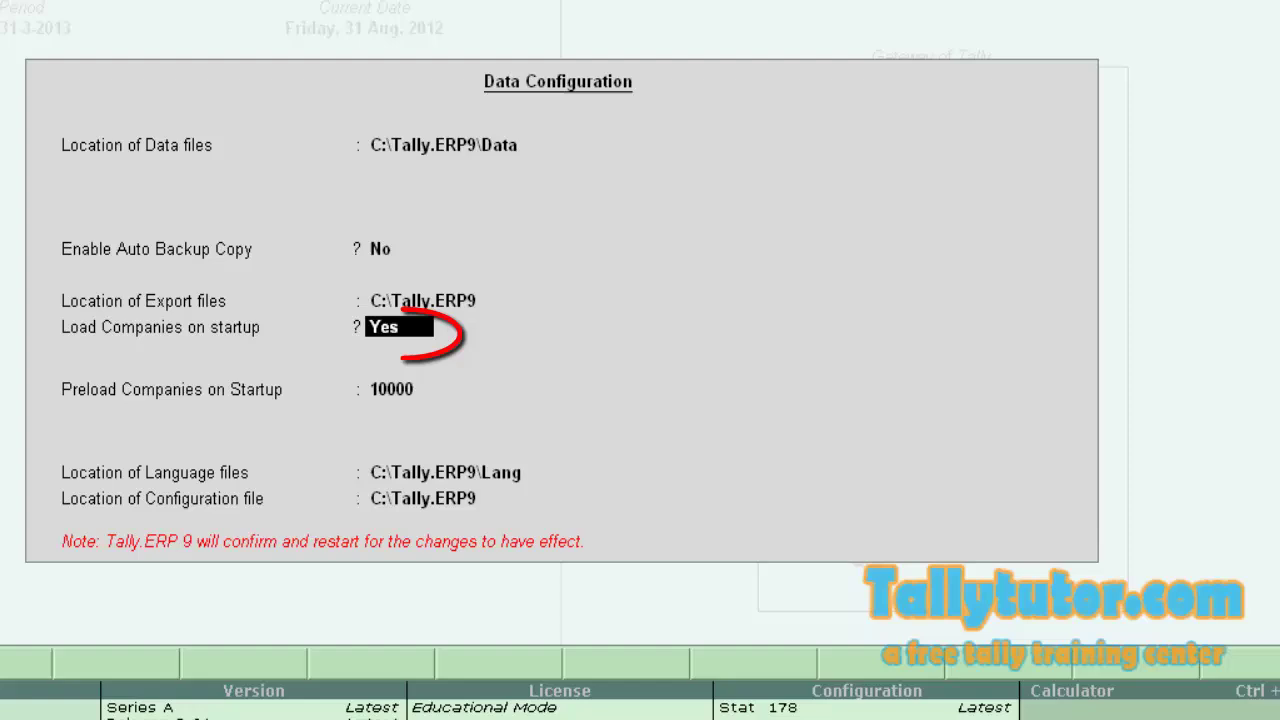
pyautogui.write('no')
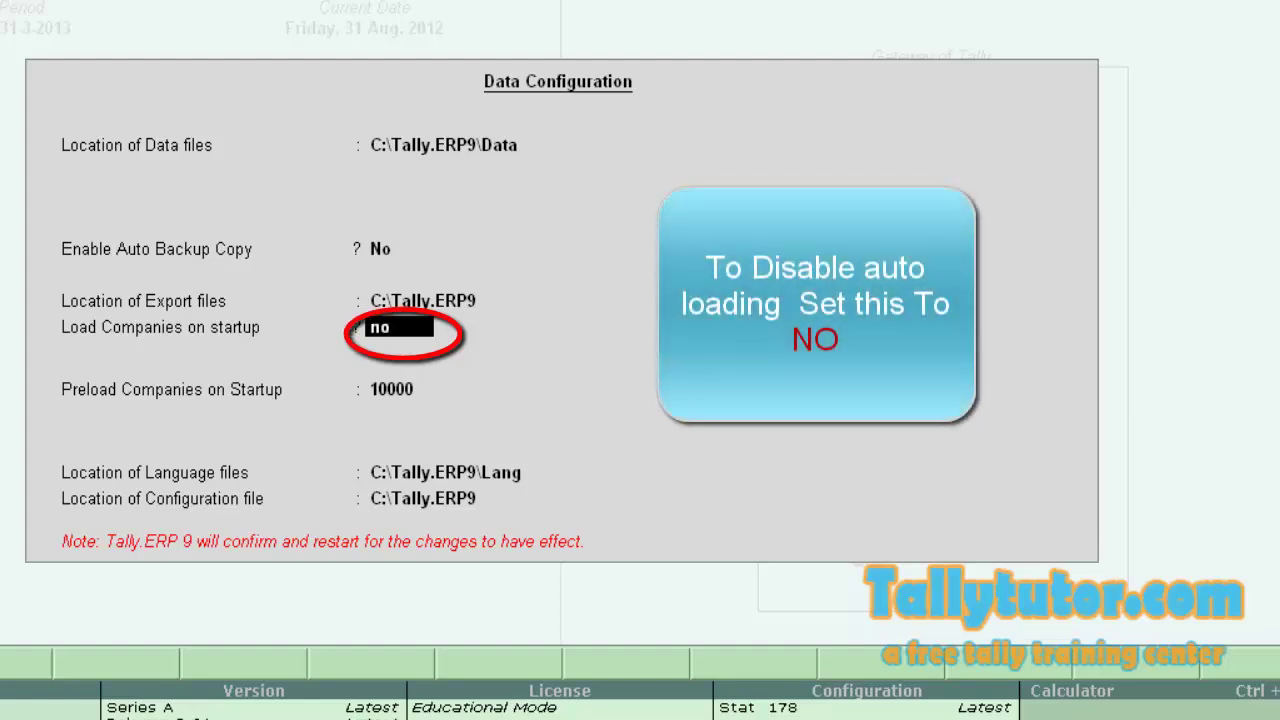
pyautogui.press('Return')
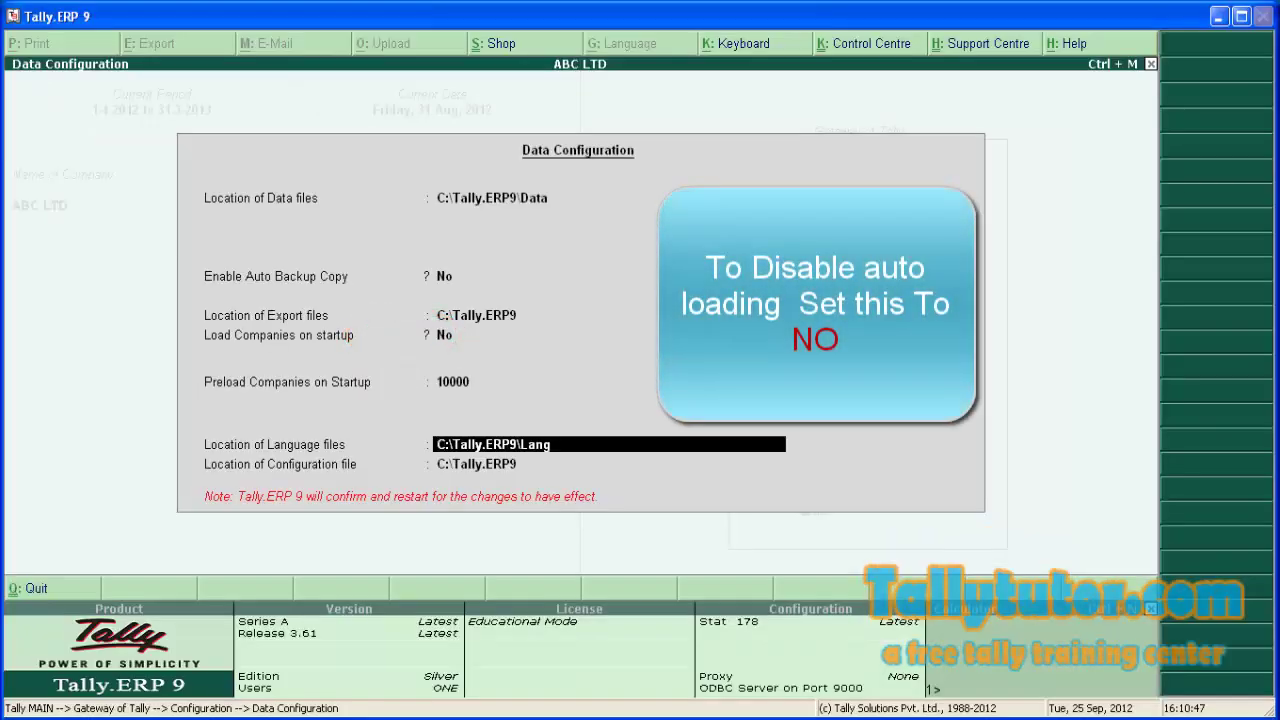
# Step: Accept the changed data configuration and decline the immediate restart
pyautogui.press('Return')
pyautogui.press('Return')
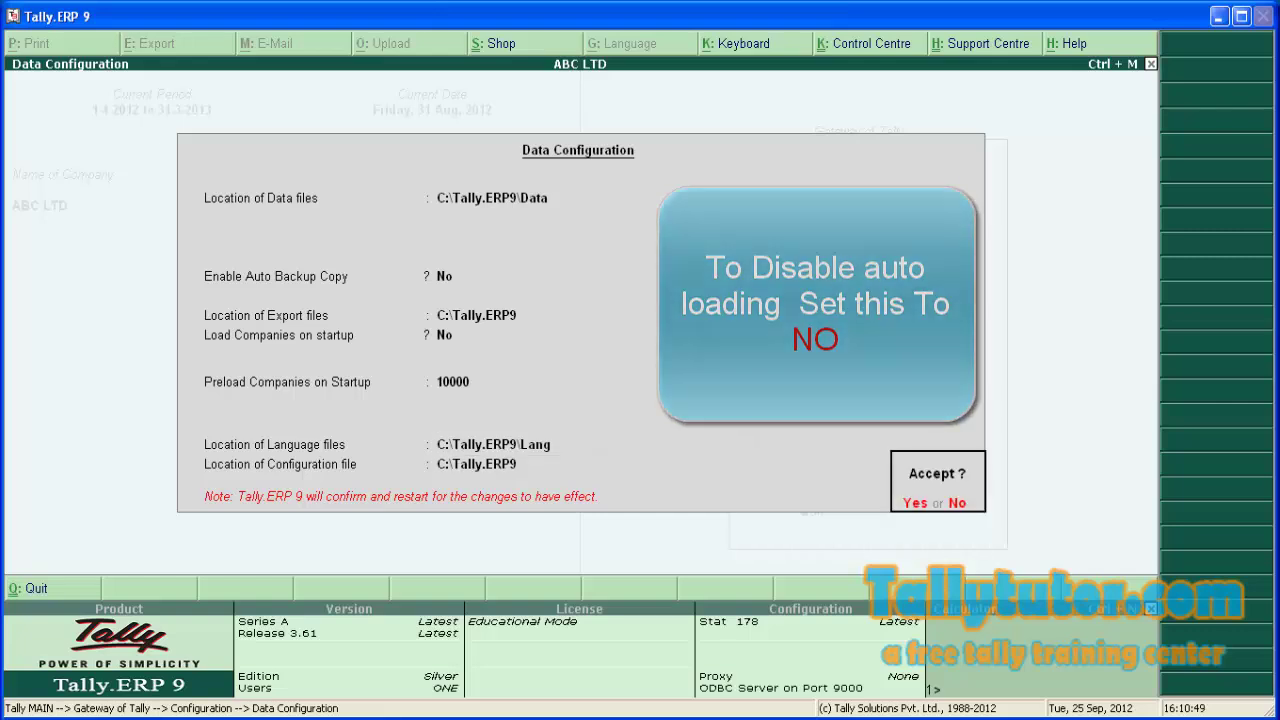
pyautogui.press('Return')
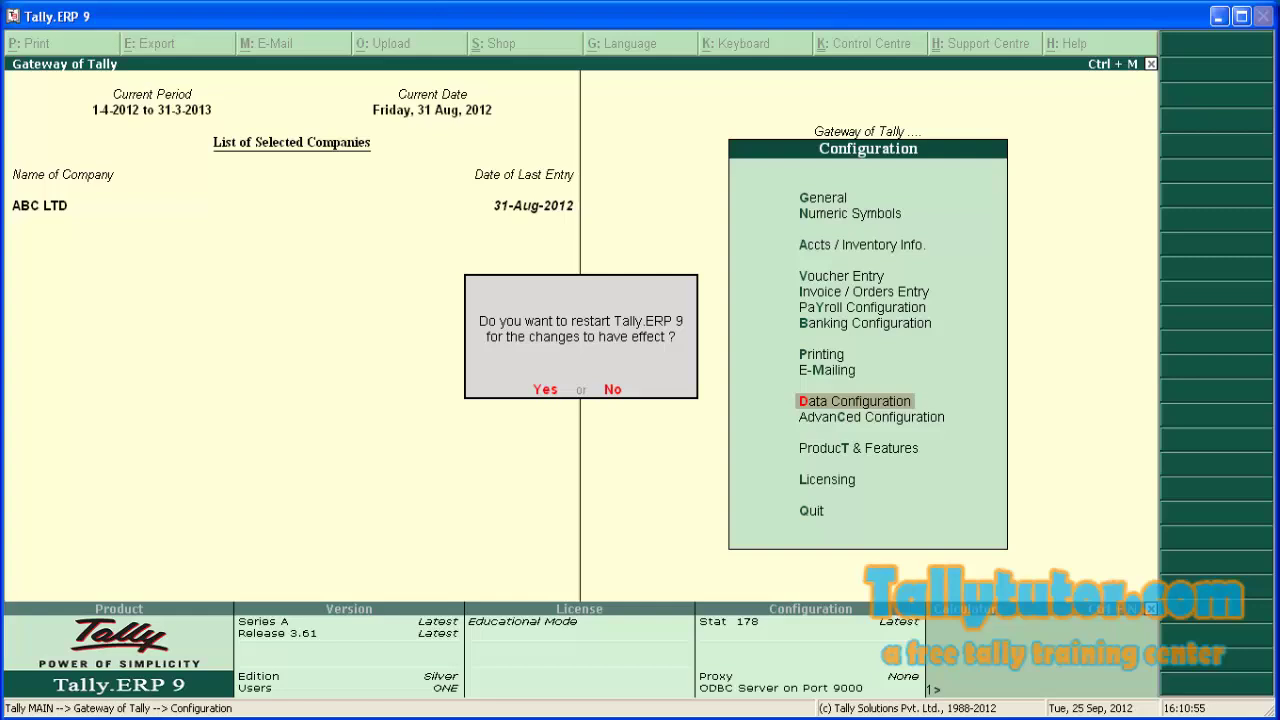
pyautogui.press('n')
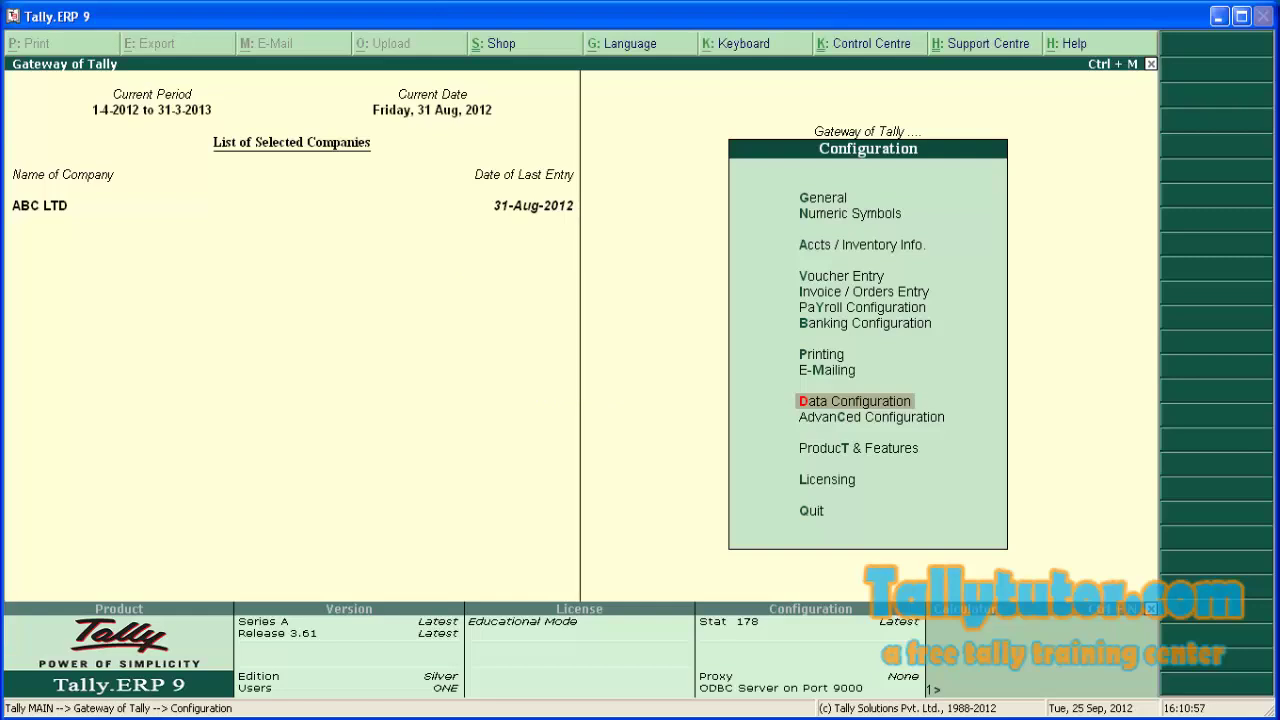
# Step: Quit Tally.ERP 9 and launch it again from the desktop to apply the disabled company loading
pyautogui.press('Escape')
pyautogui.press('Escape')
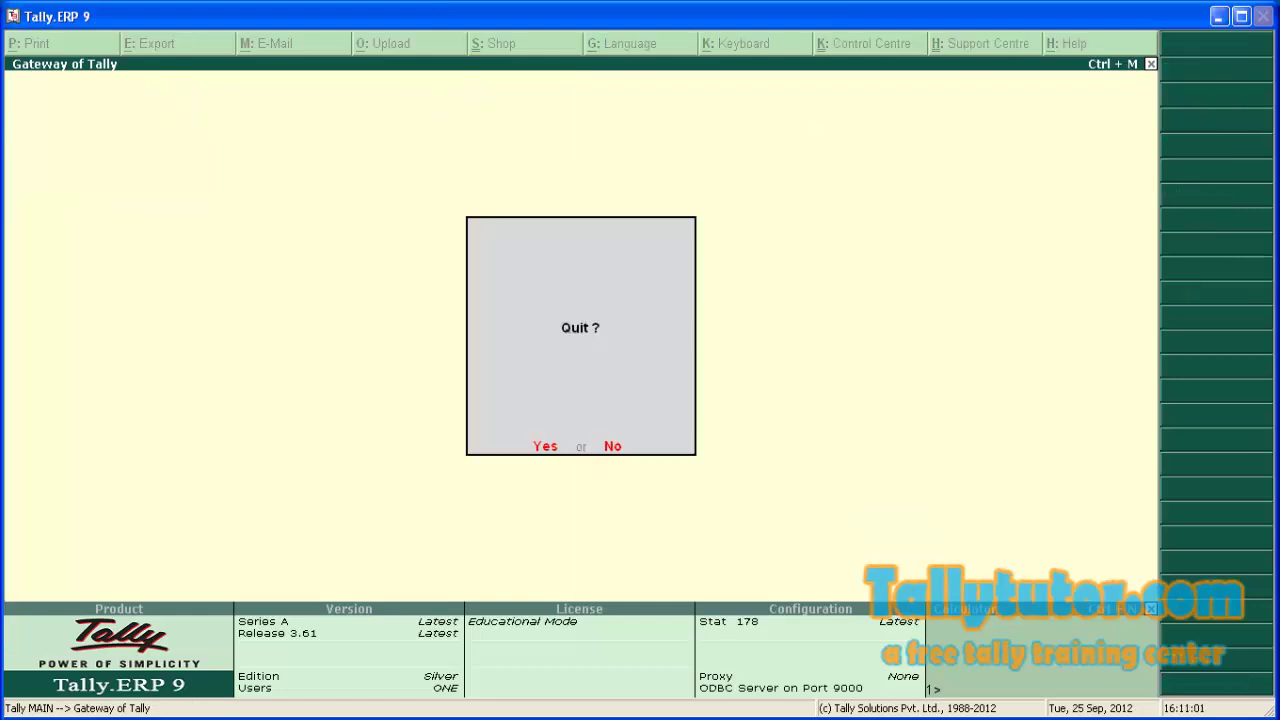
pyautogui.press('y')
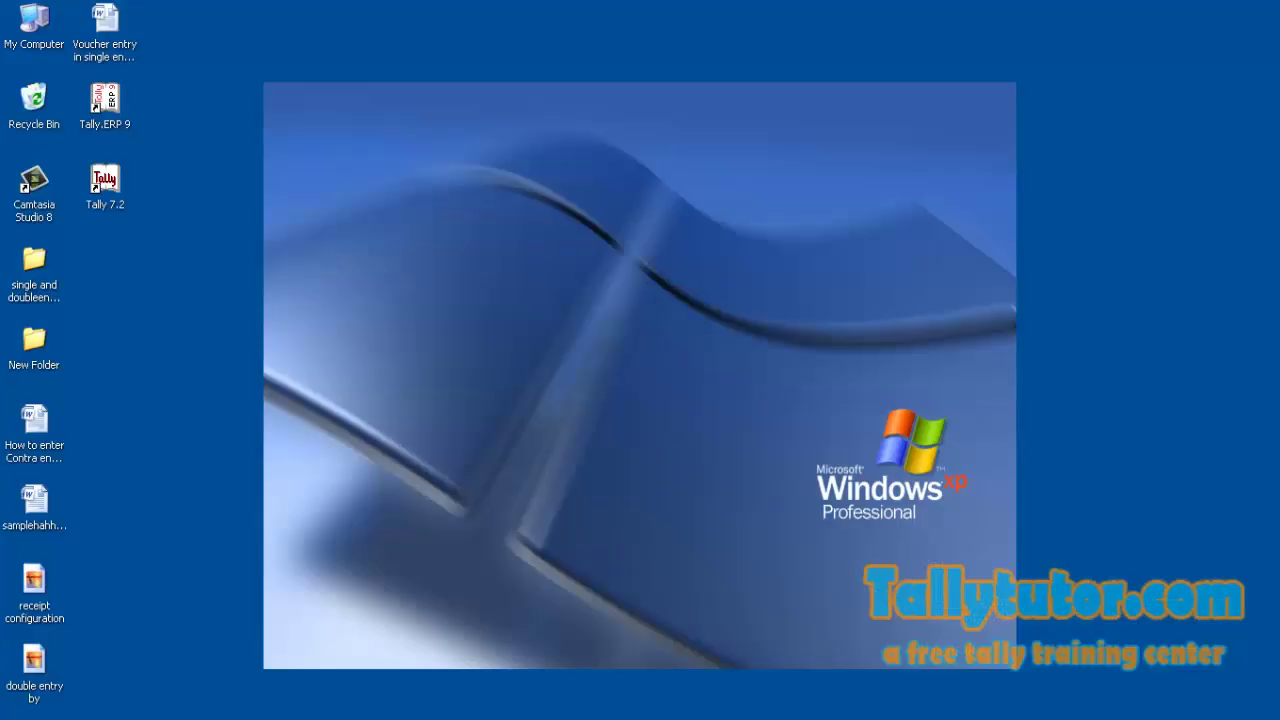
pyautogui.click(105, 104)
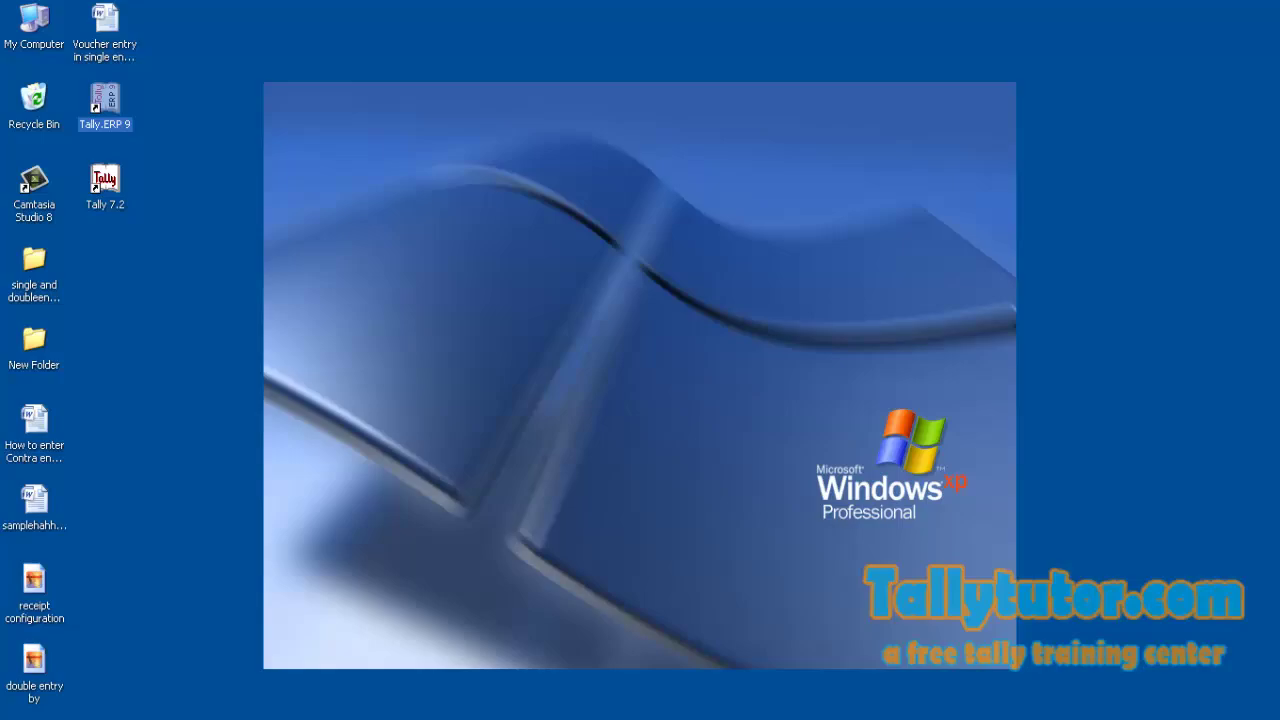
pyautogui.press('Return')
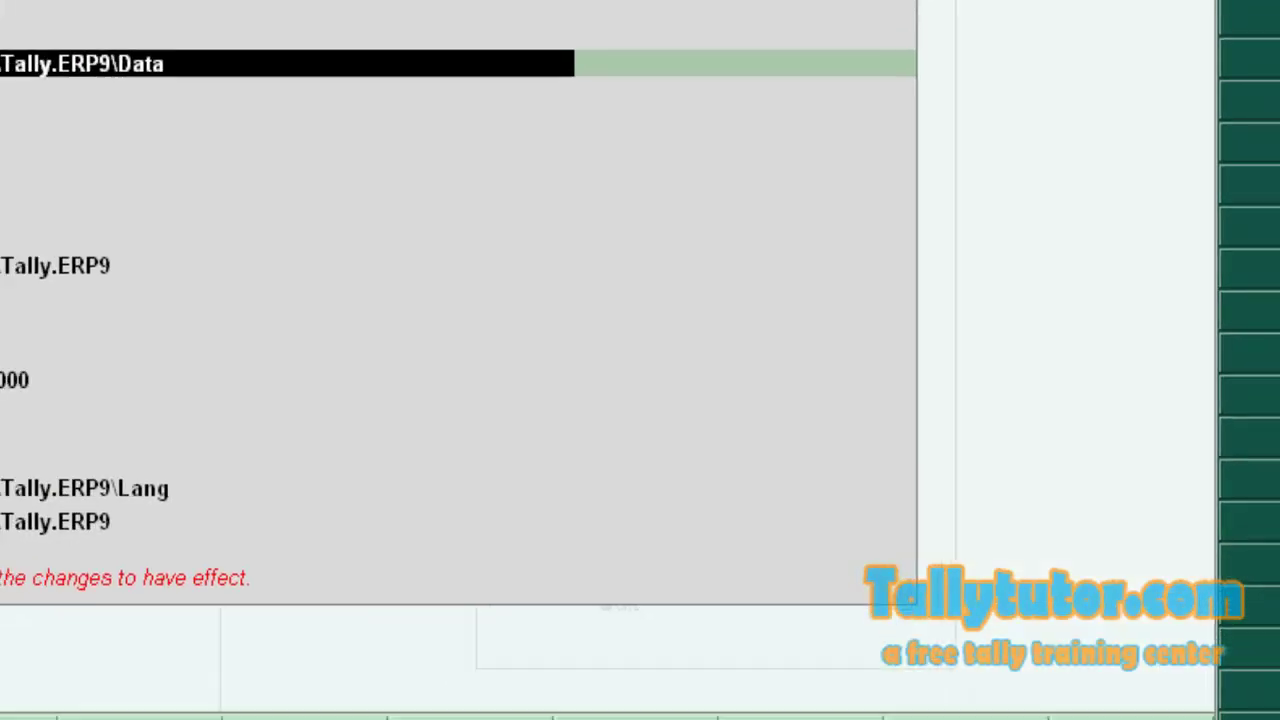
# Step: Set Load Companies on startup to Yes in the data configuration
pyautogui.press('Return')
pyautogui.press('Return')
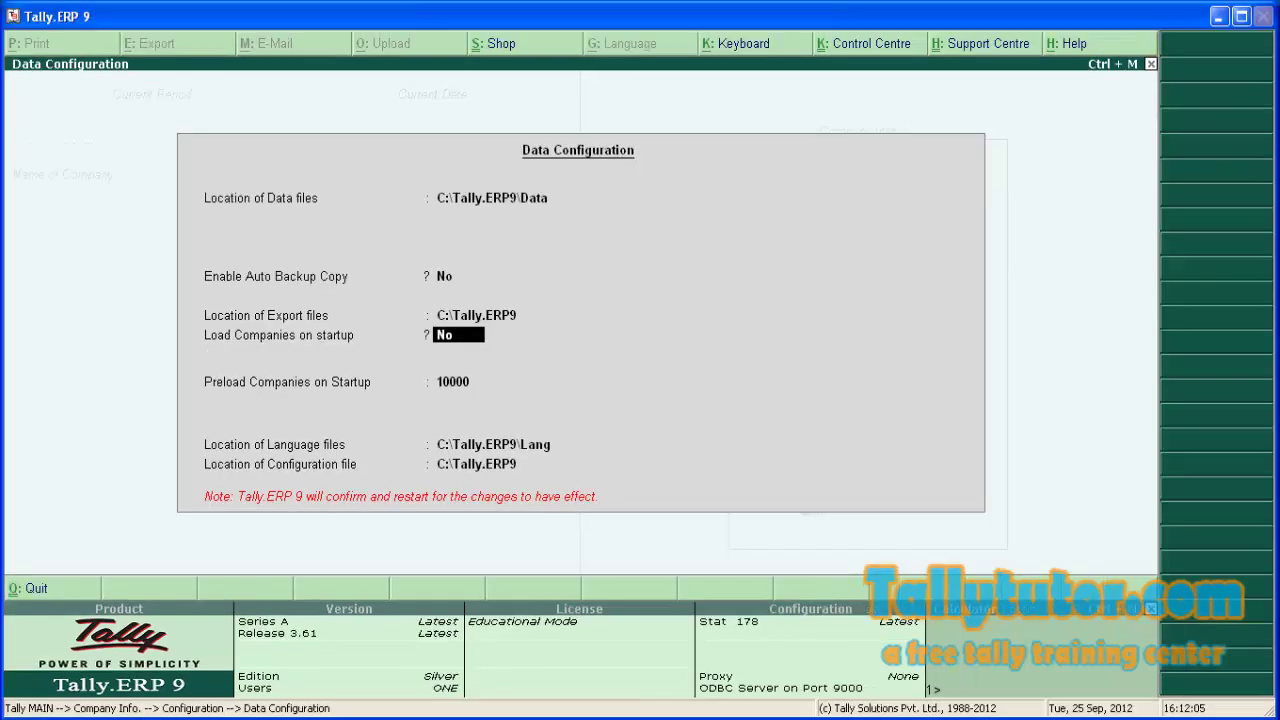
pyautogui.write('yes')
pyautogui.press('Return')
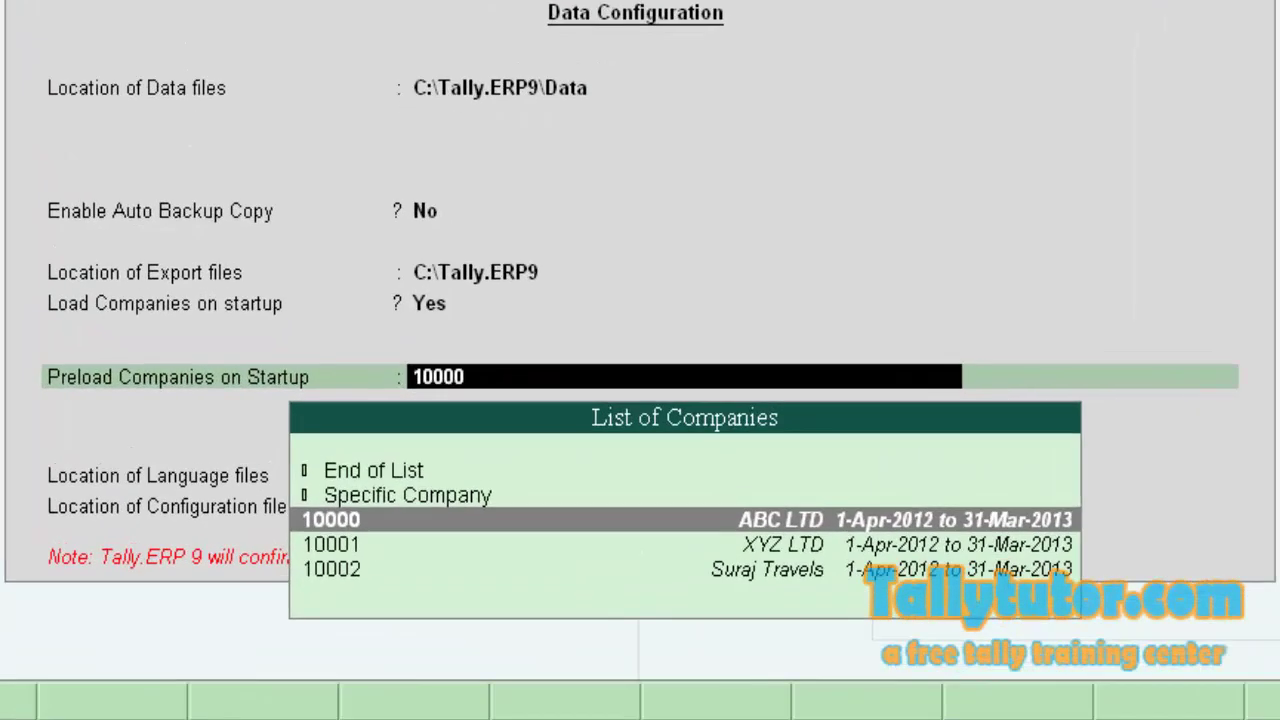
# Step: Fill the Preload Companies on Startup list with 10000 (ABC LTD), 10001 (XYZ LTD) and 10002 (Suraj Travels), and end the list
pyautogui.press('Return')
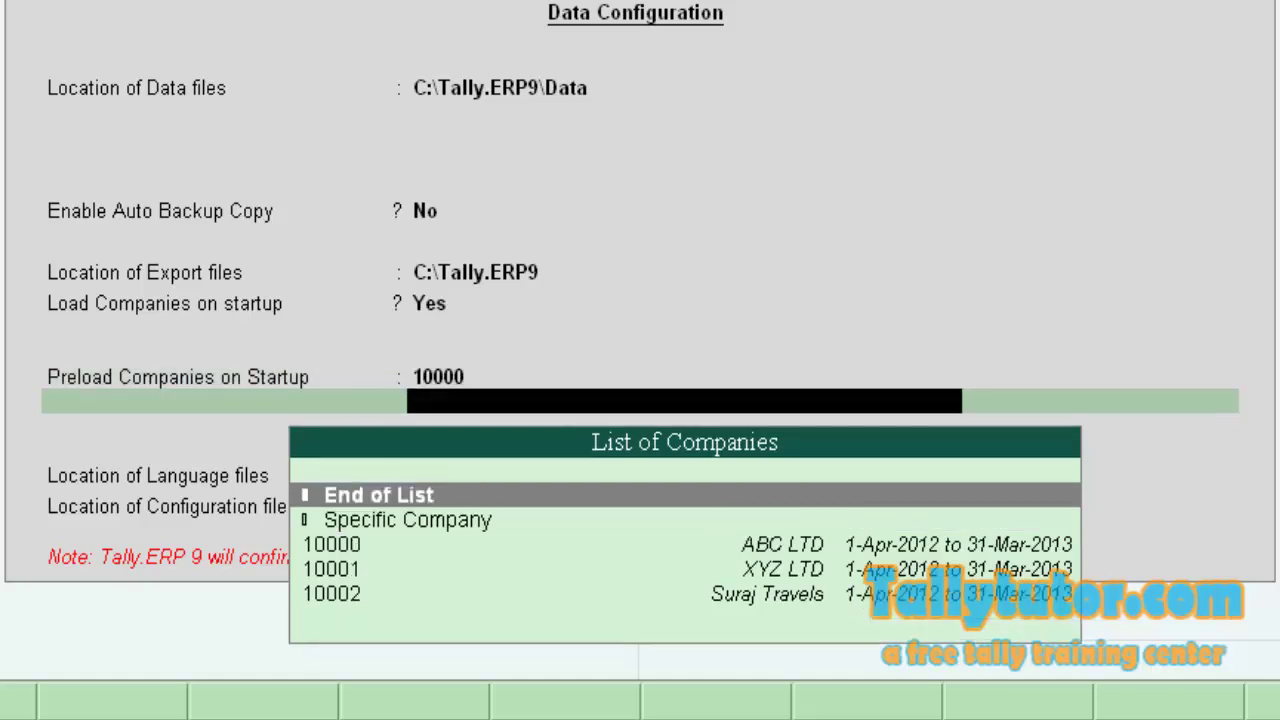
pyautogui.press('Down')
pyautogui.press('Down')
pyautogui.press('Down')
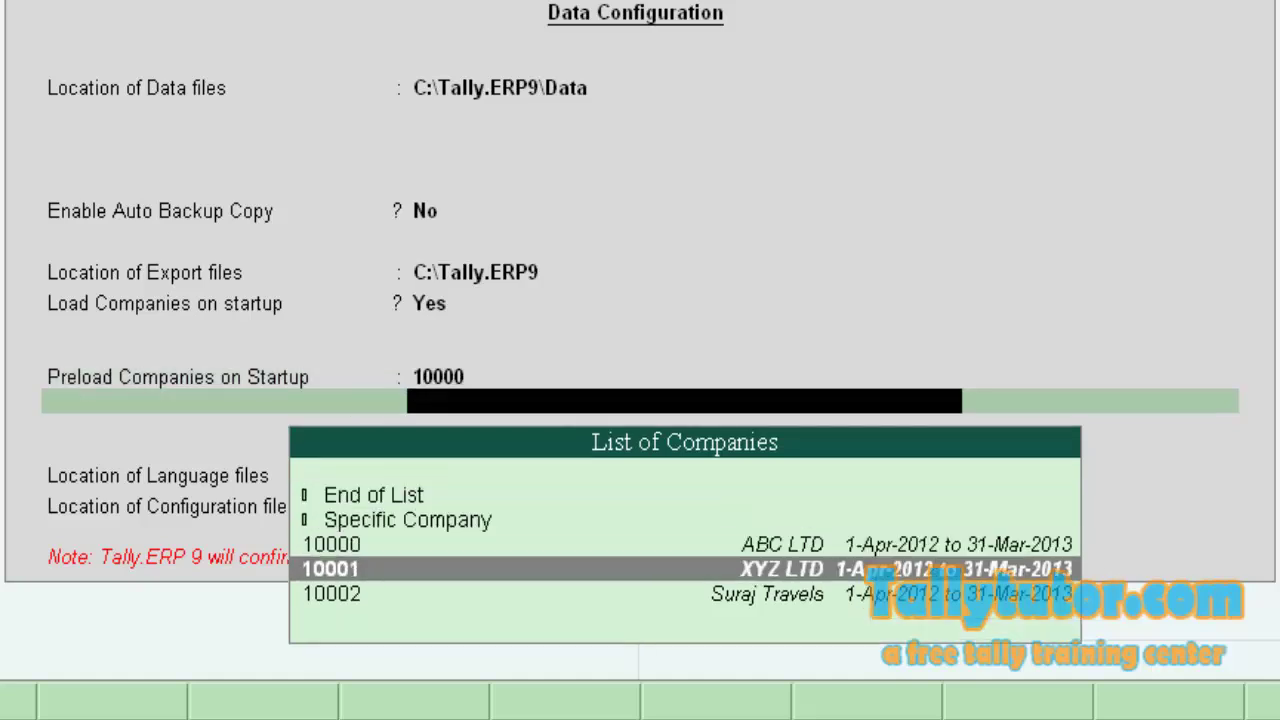
pyautogui.press('Return')
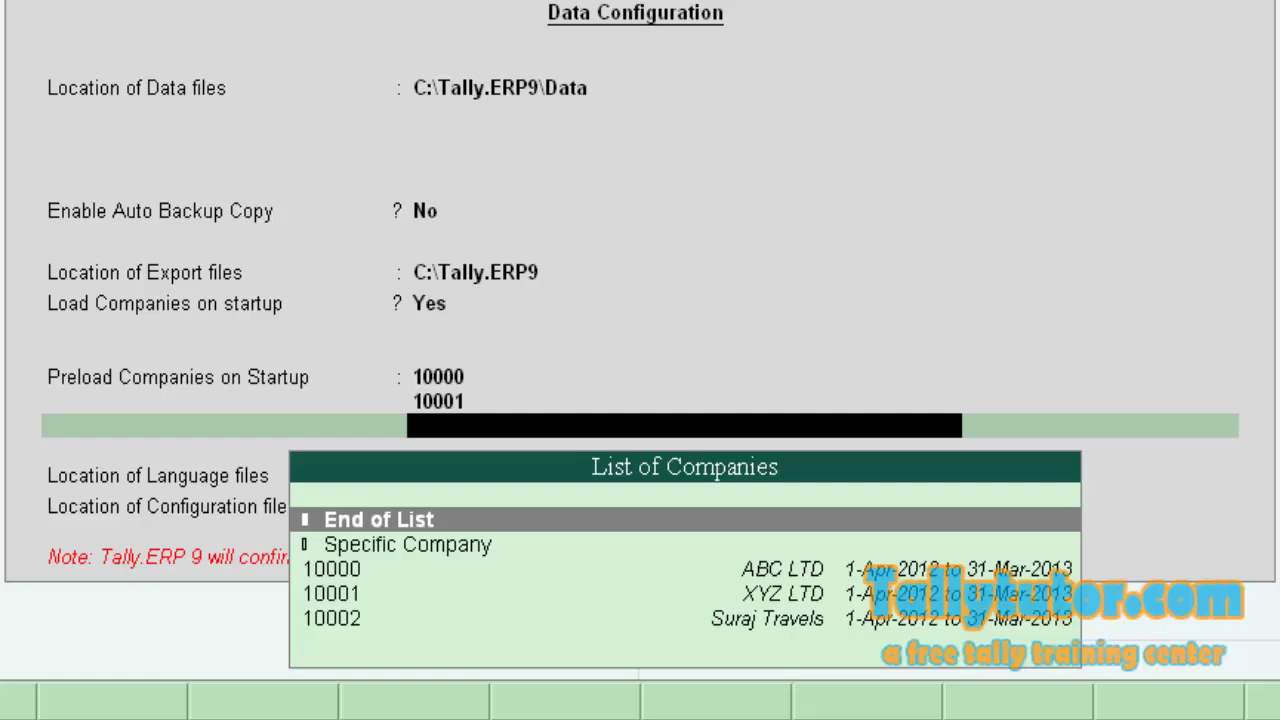
pyautogui.press('Down')
pyautogui.press('Down')
pyautogui.press('Down')
pyautogui.press('Down')
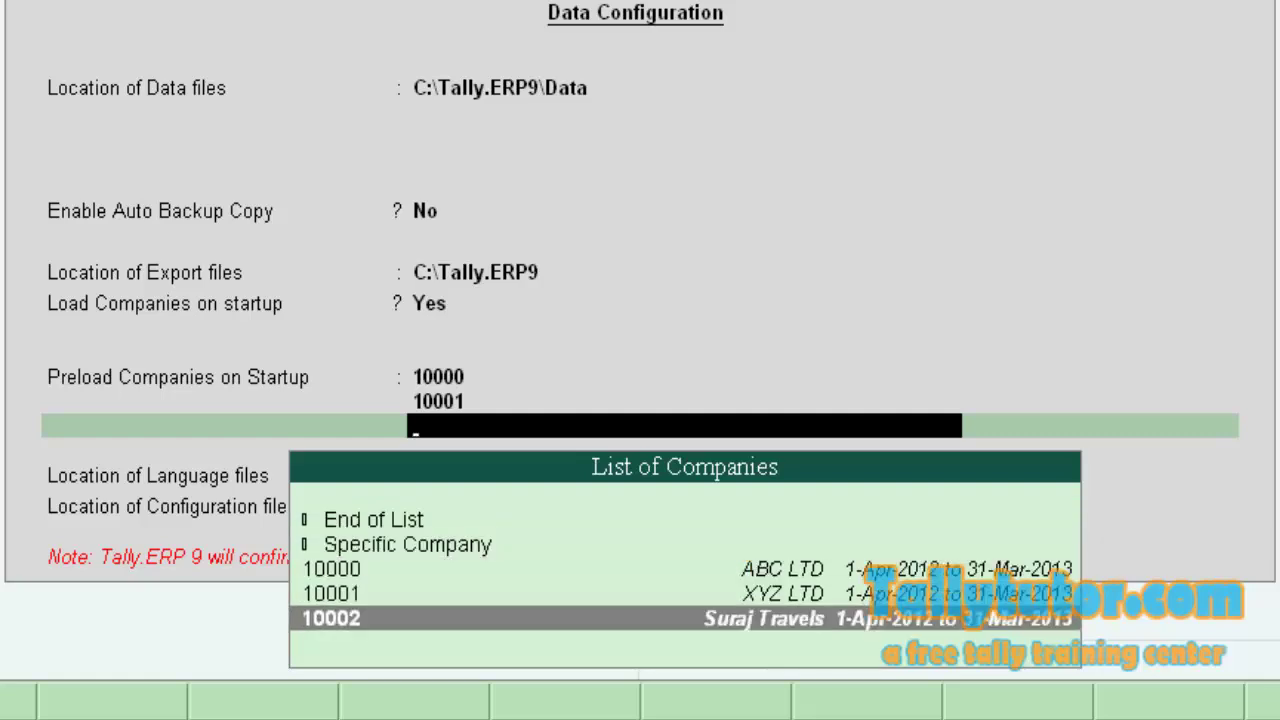
pyautogui.press('Return')
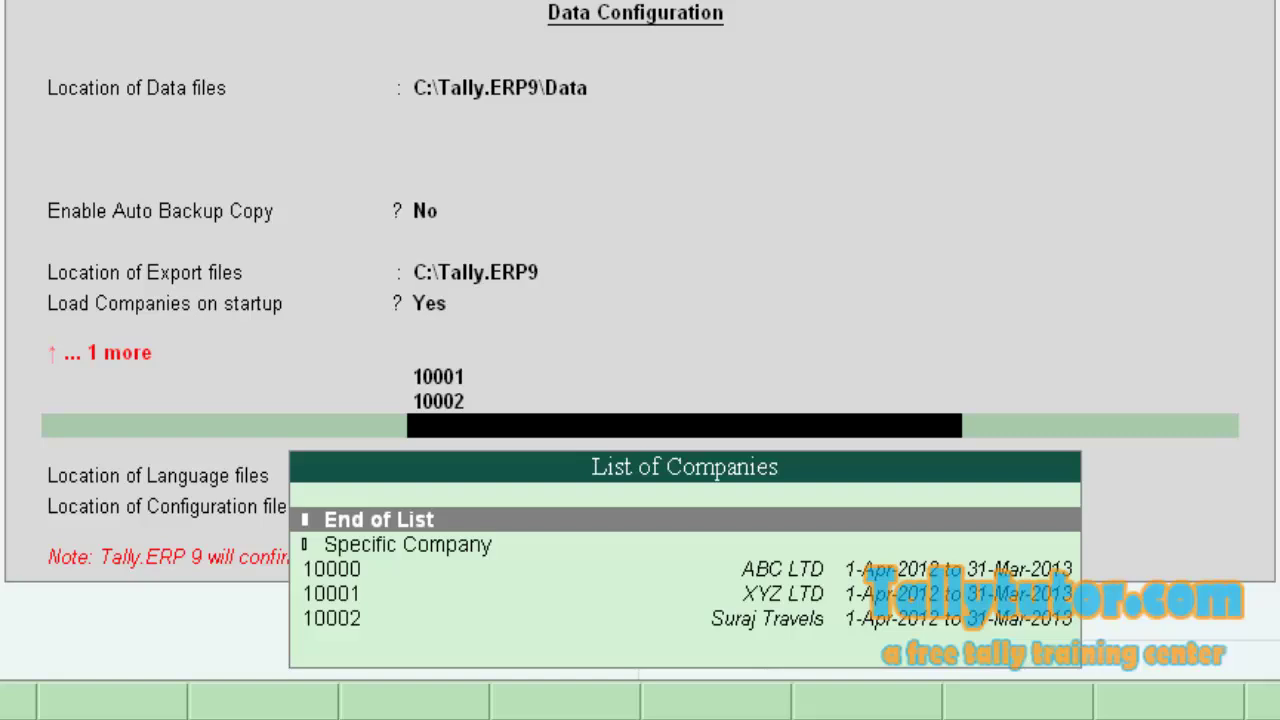
pyautogui.press('Return')
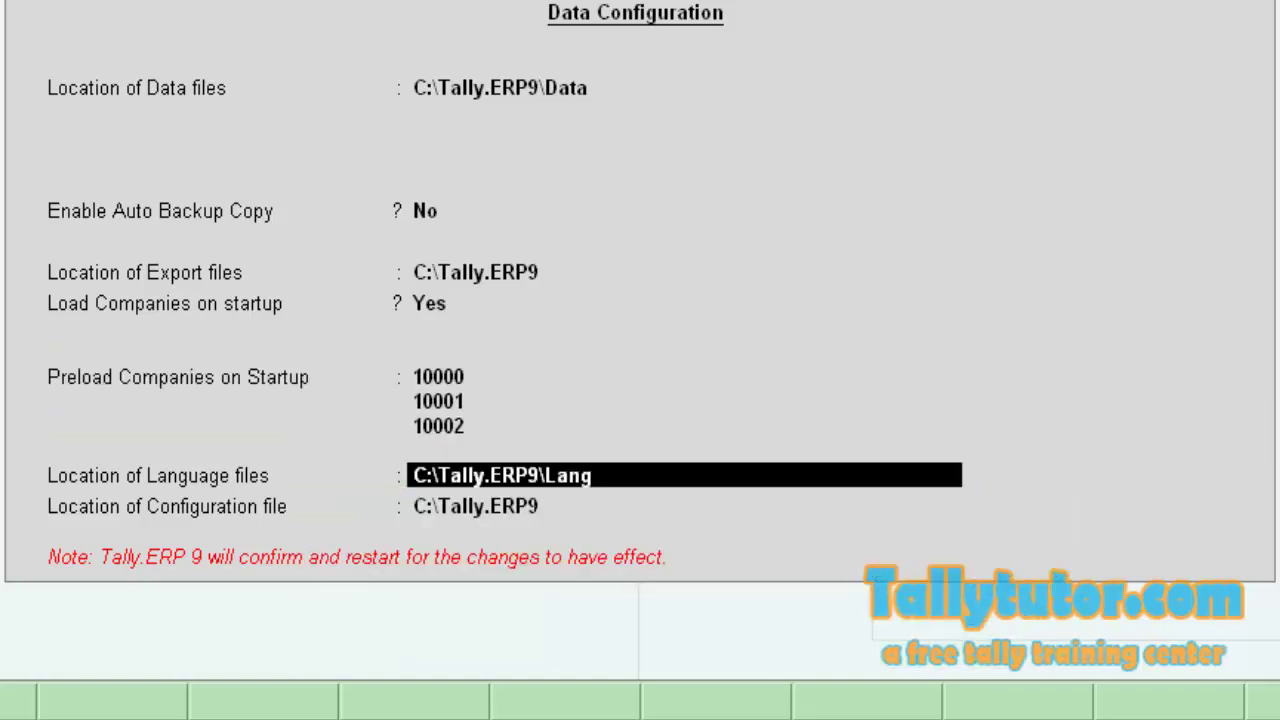
# Step: Keep the language and configuration file locations, accept the preload settings, and decline the immediate restart
pyautogui.press('Return')
pyautogui.press('Return')
pyautogui.press('Return')
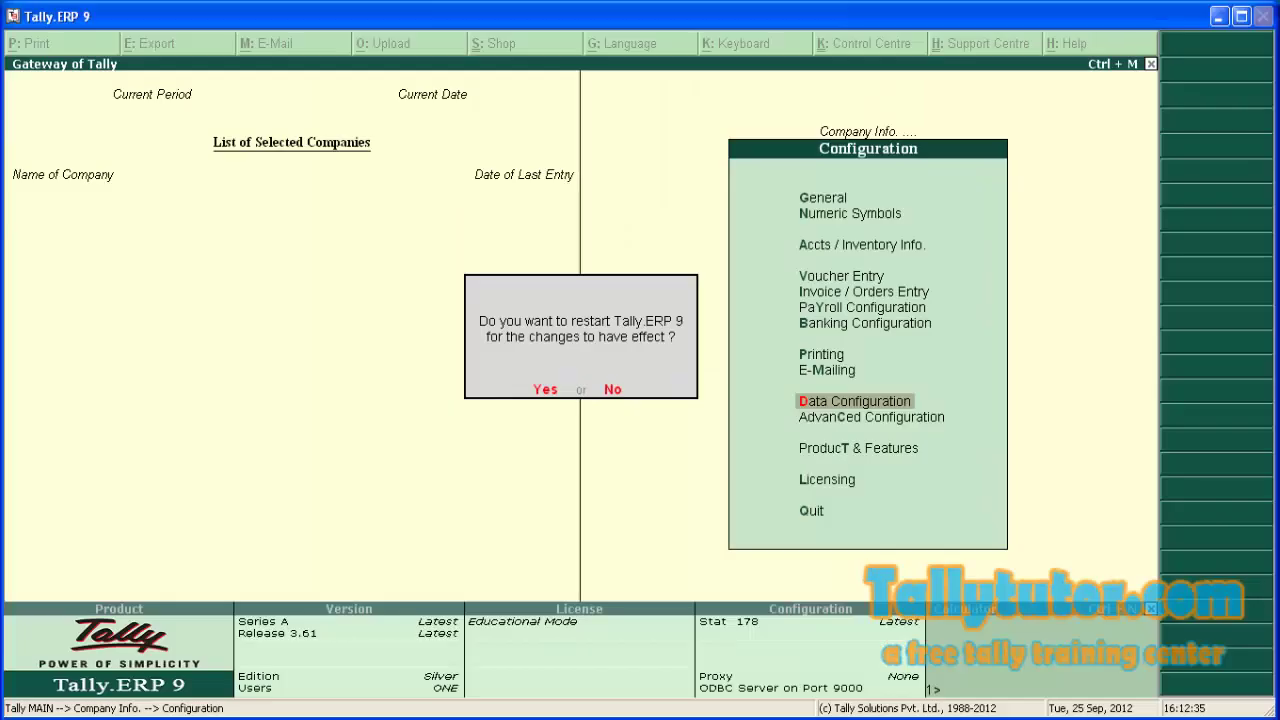
pyautogui.press('n')
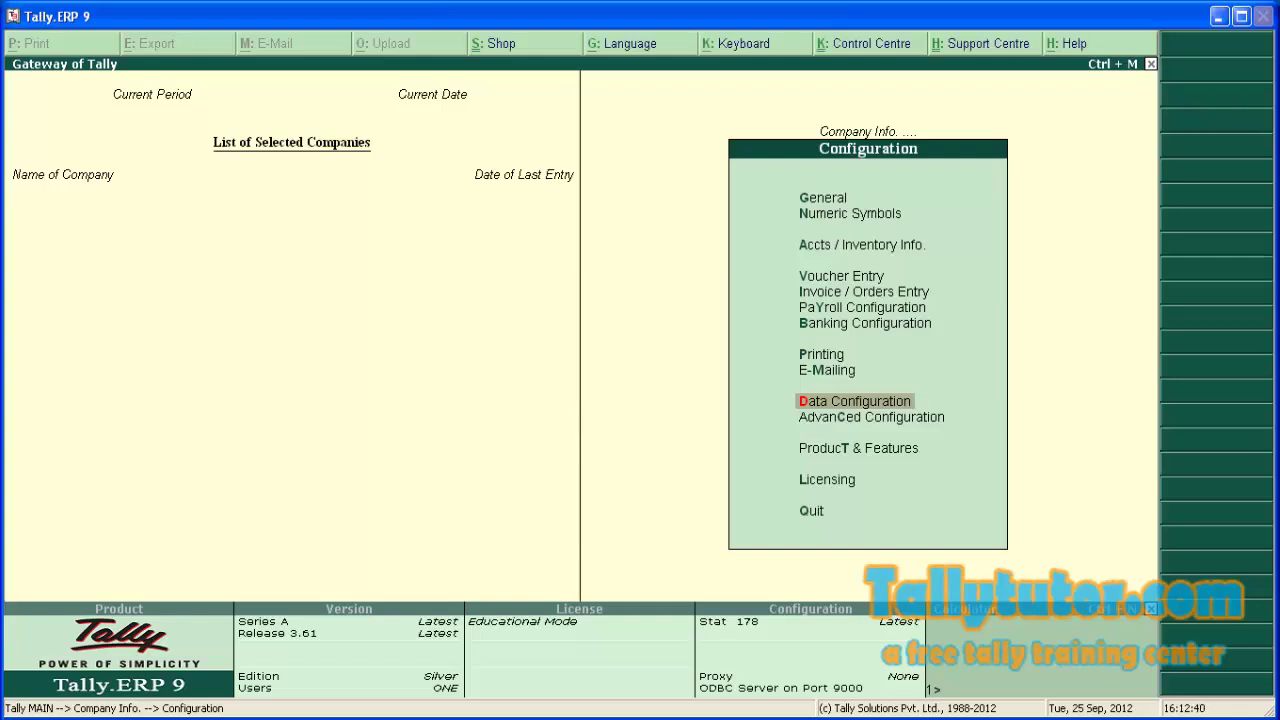
# Step: Close Tally.ERP 9 and start it again from the desktop to apply the preloading of the three companies
pyautogui.press('Escape')
pyautogui.press('Escape')
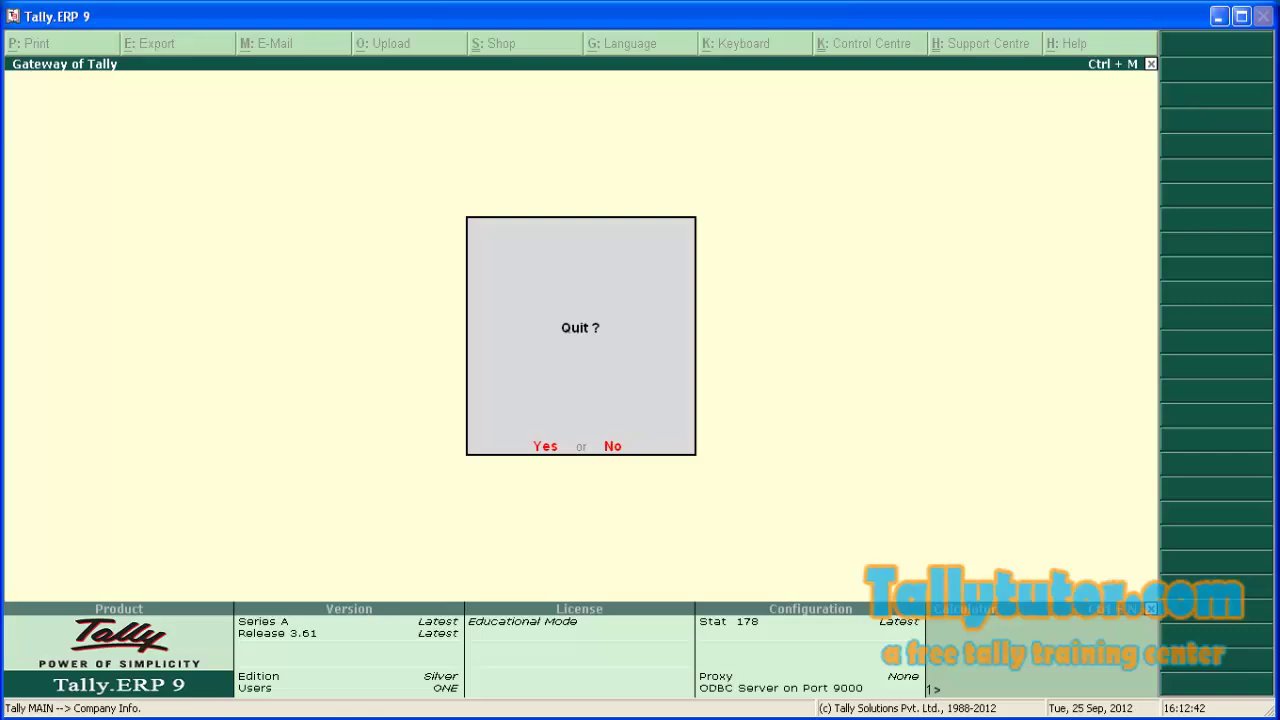
pyautogui.press('y')
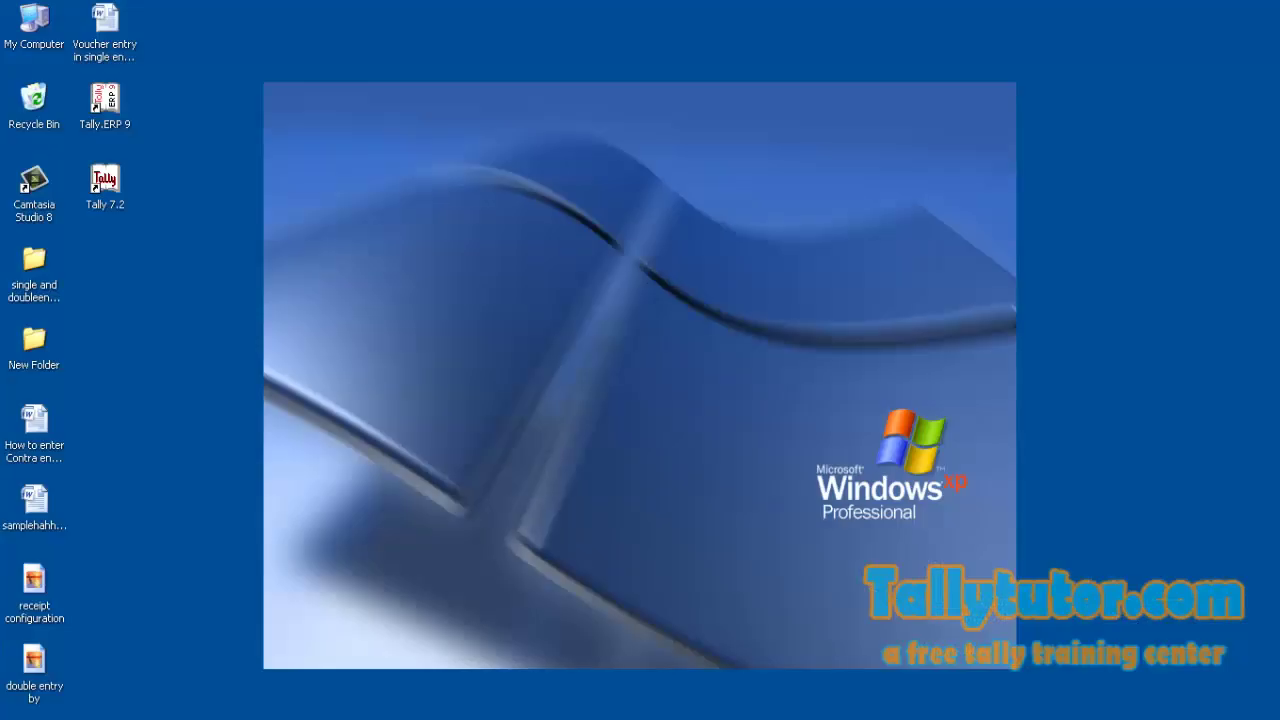
pyautogui.click(105, 104)
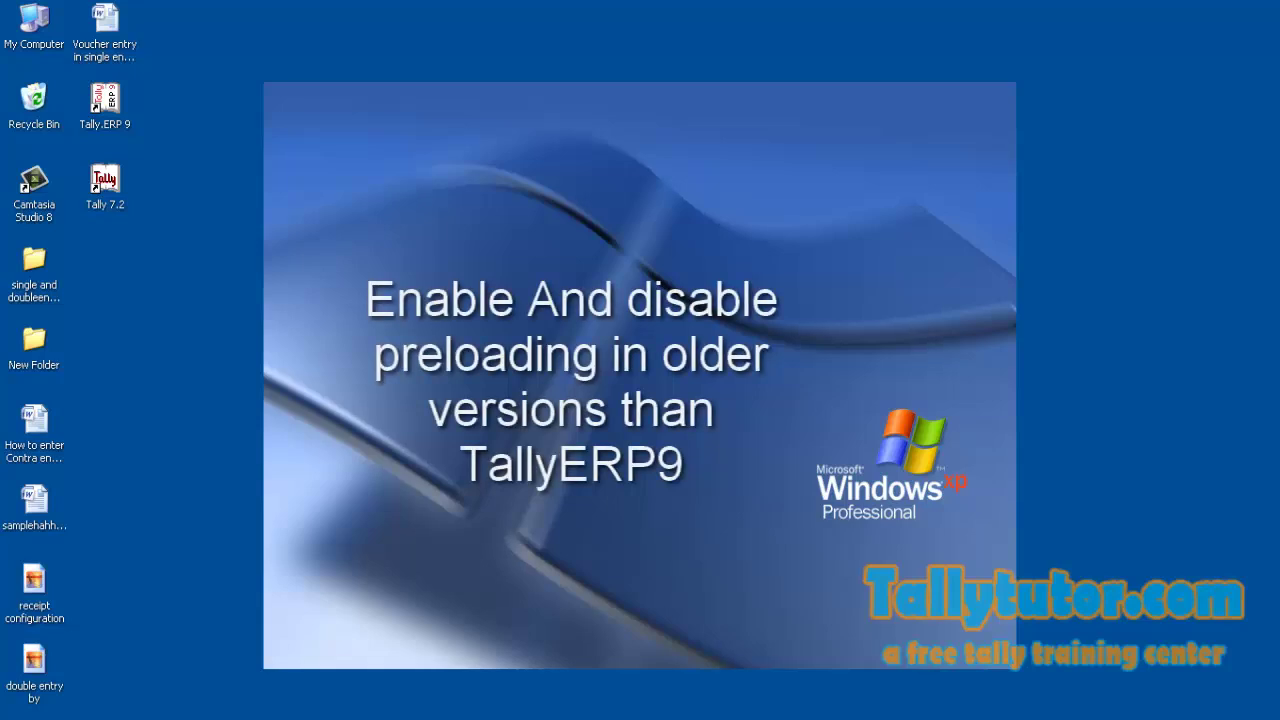
# Step: Open the target folder of the Tally 7.2 desktop shortcut through its properties
pyautogui.click(105, 180)
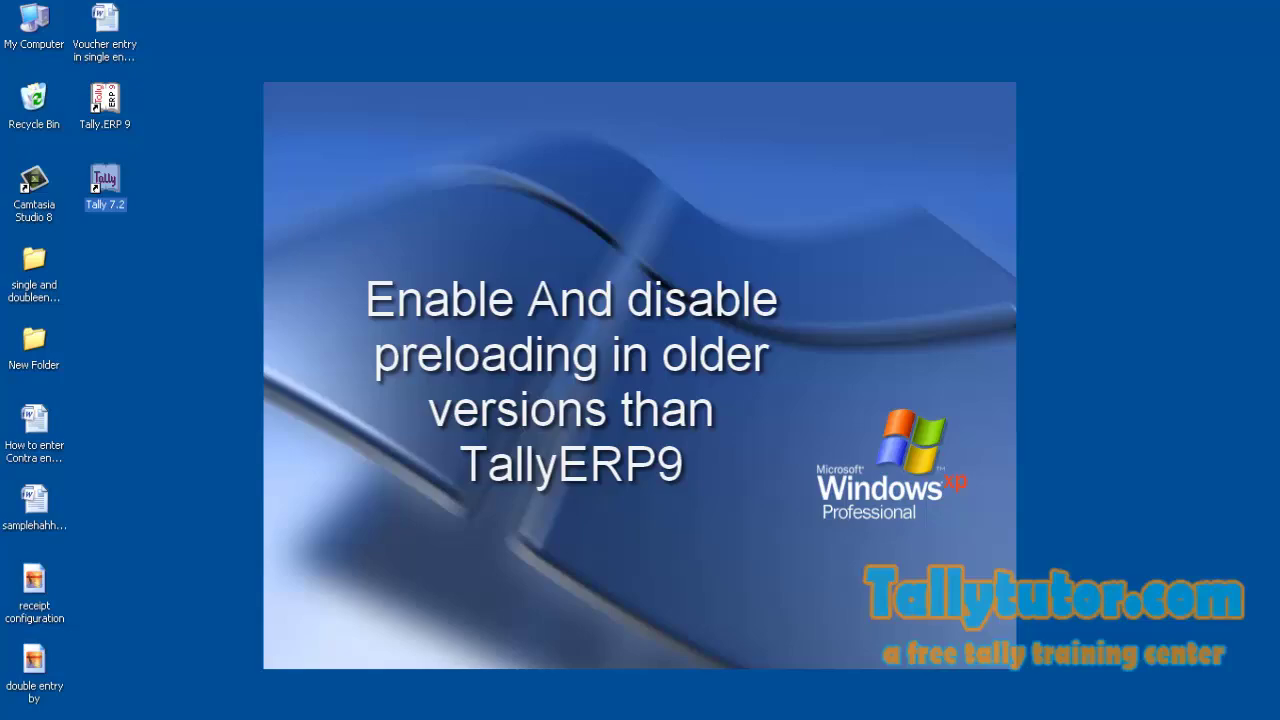
pyautogui.rightClick(100, 208)
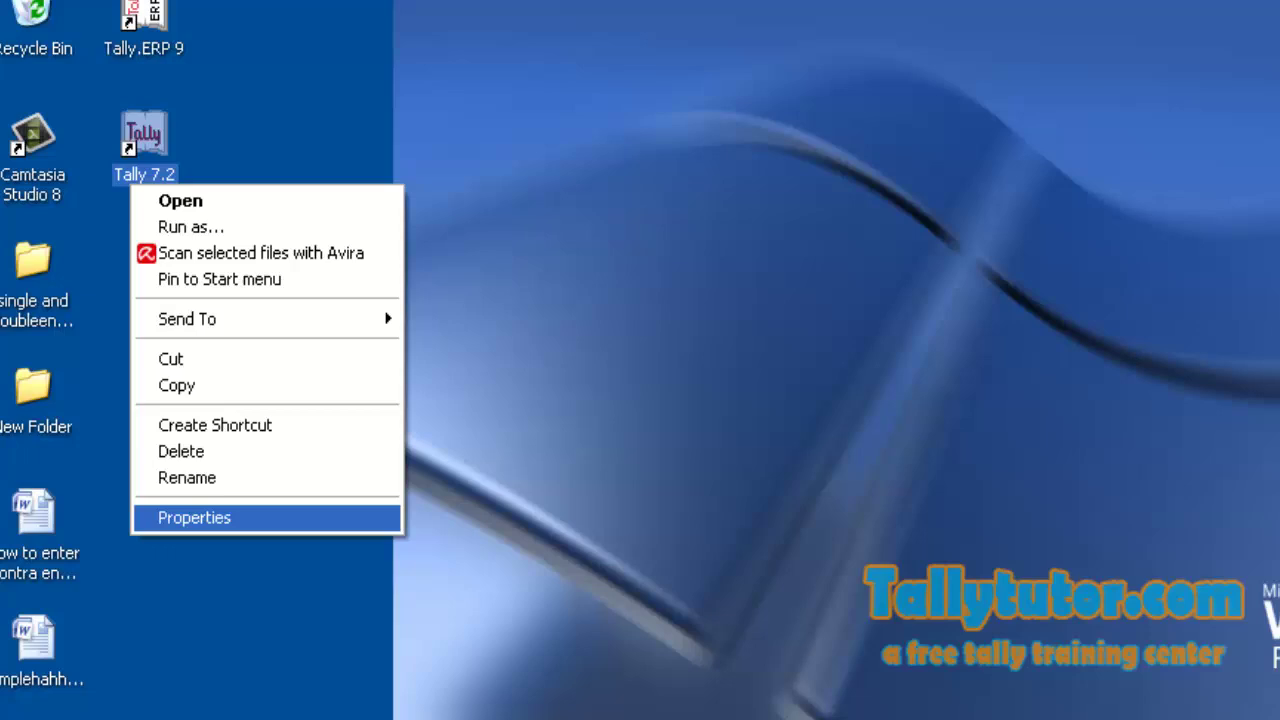
pyautogui.press('Return')
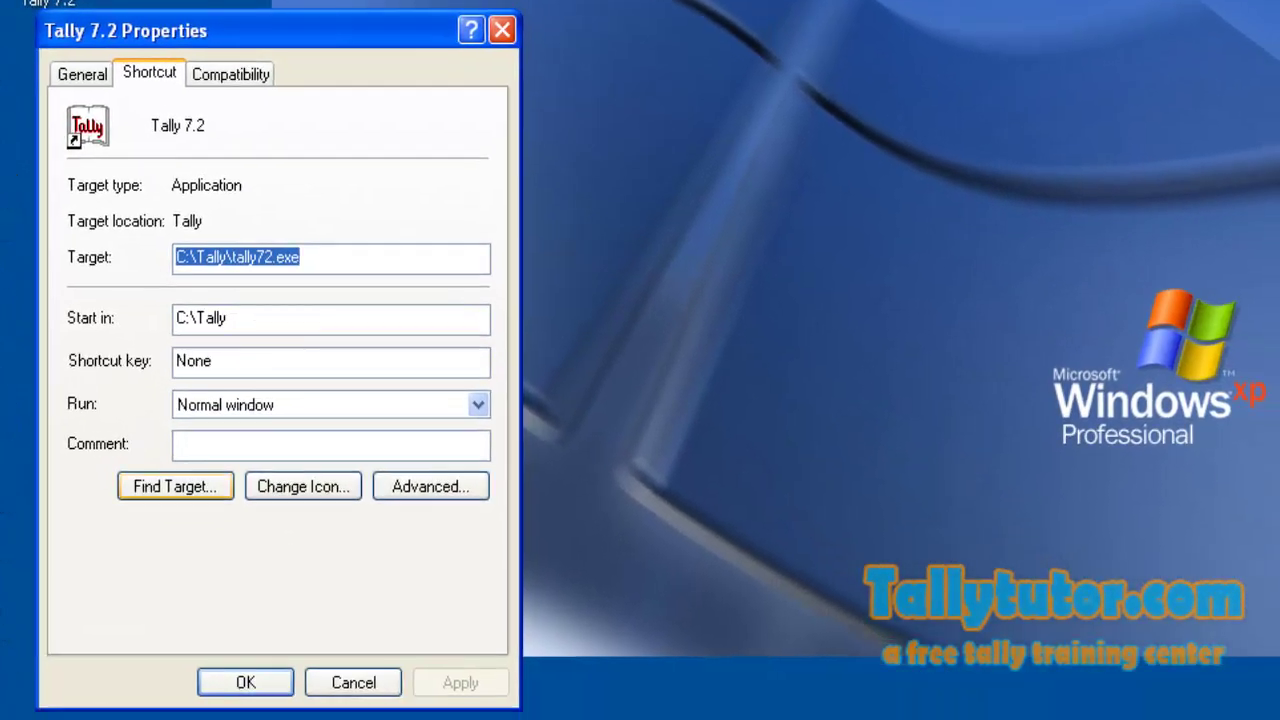
pyautogui.click(175, 486)
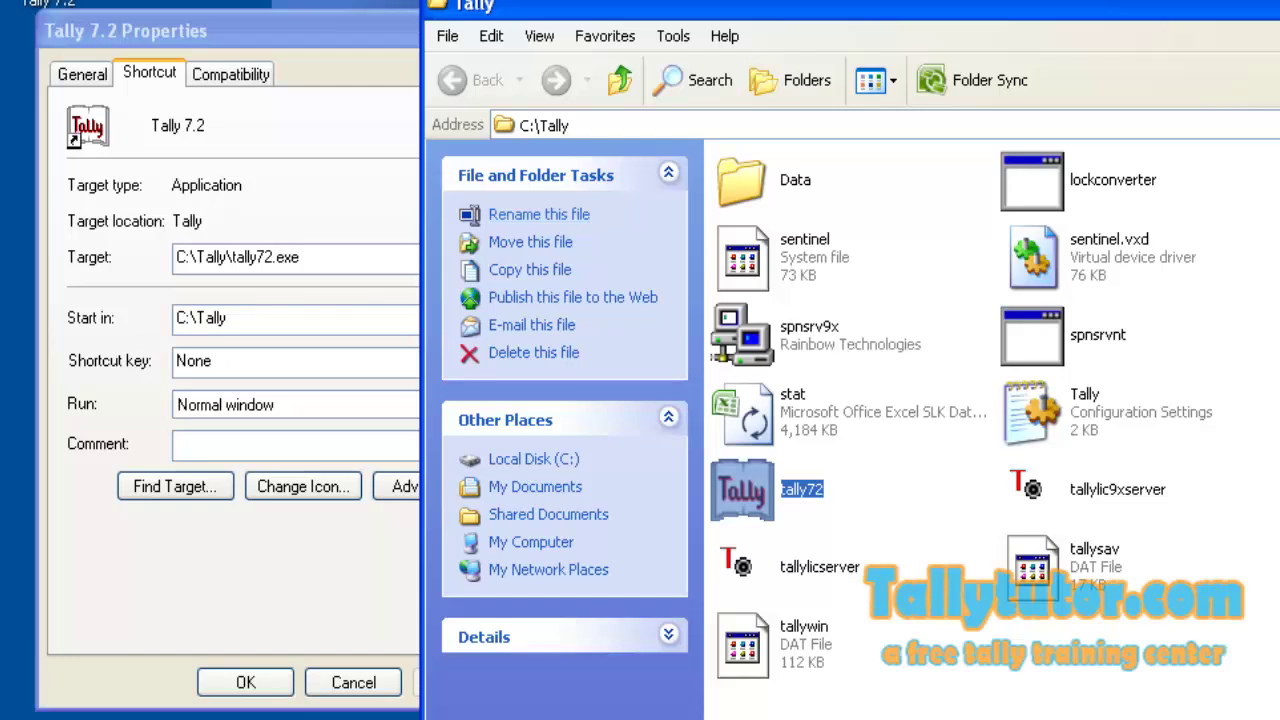
# Step: Open the Tally configuration settings file from C:\Tally in Notepad and save it with Default Companies = No
pyautogui.click(1032, 336)
pyautogui.click(1085, 411)
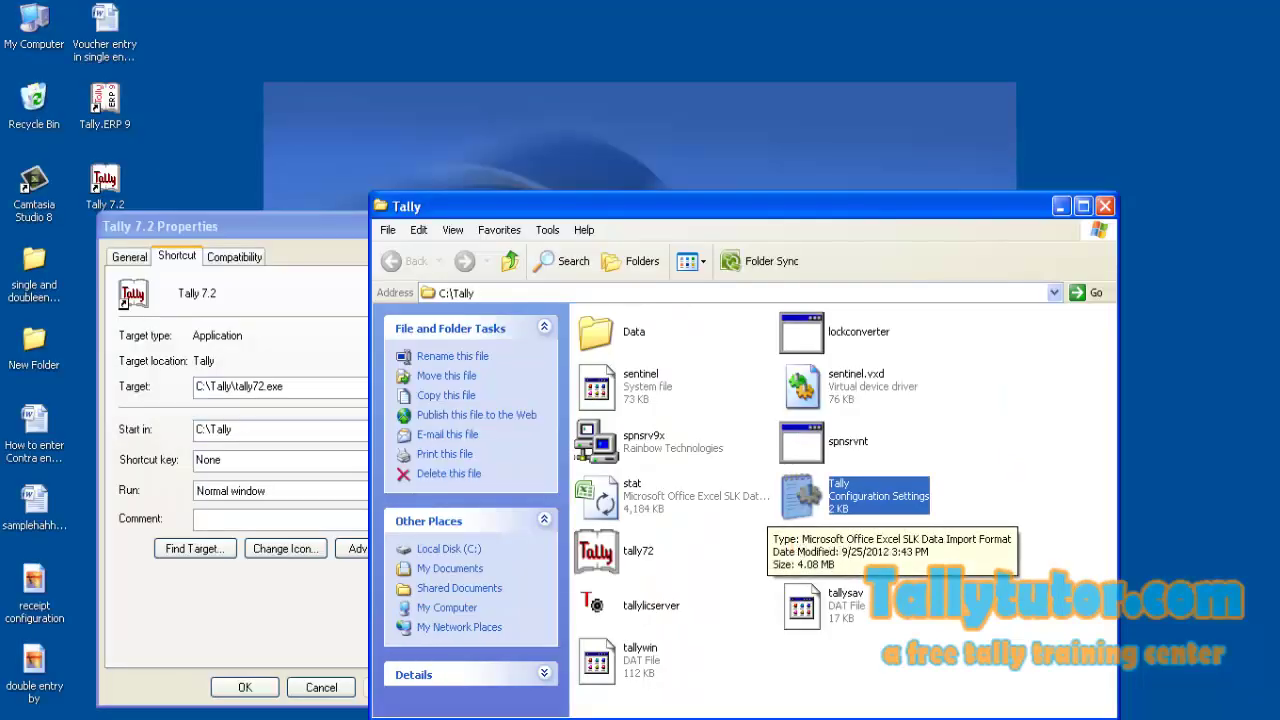
pyautogui.press('Return')
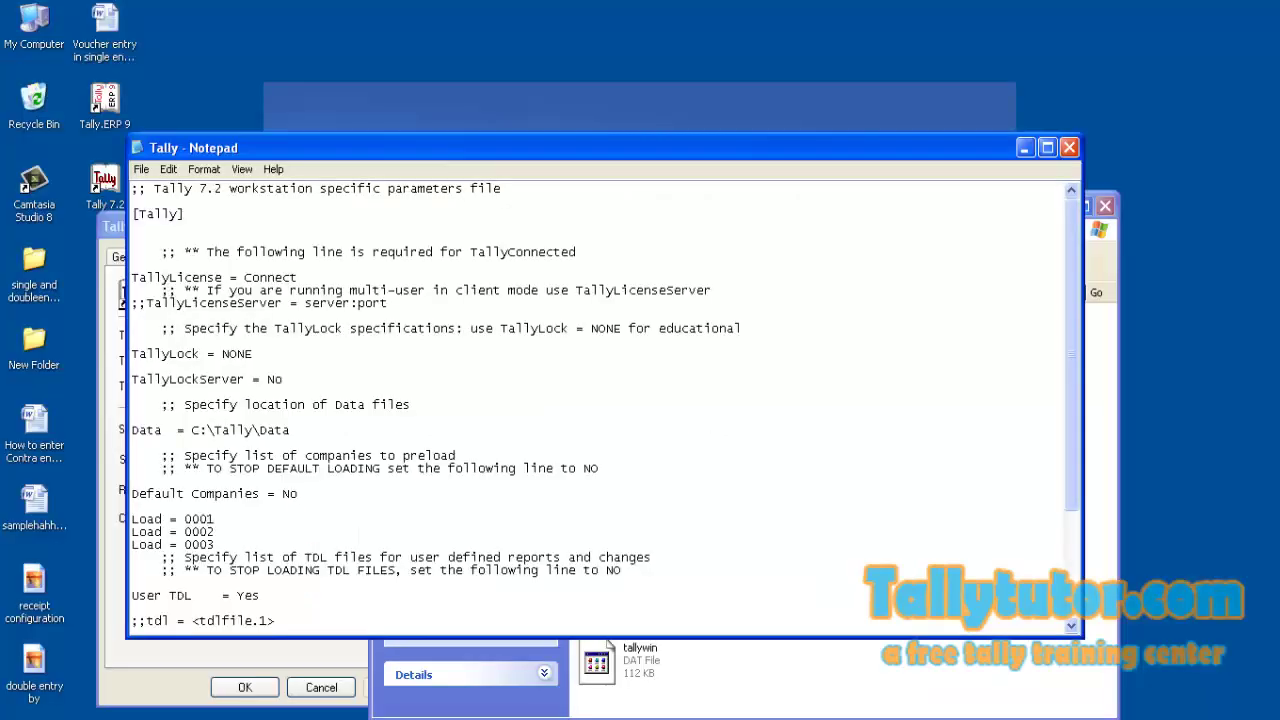
pyautogui.click(141, 169)
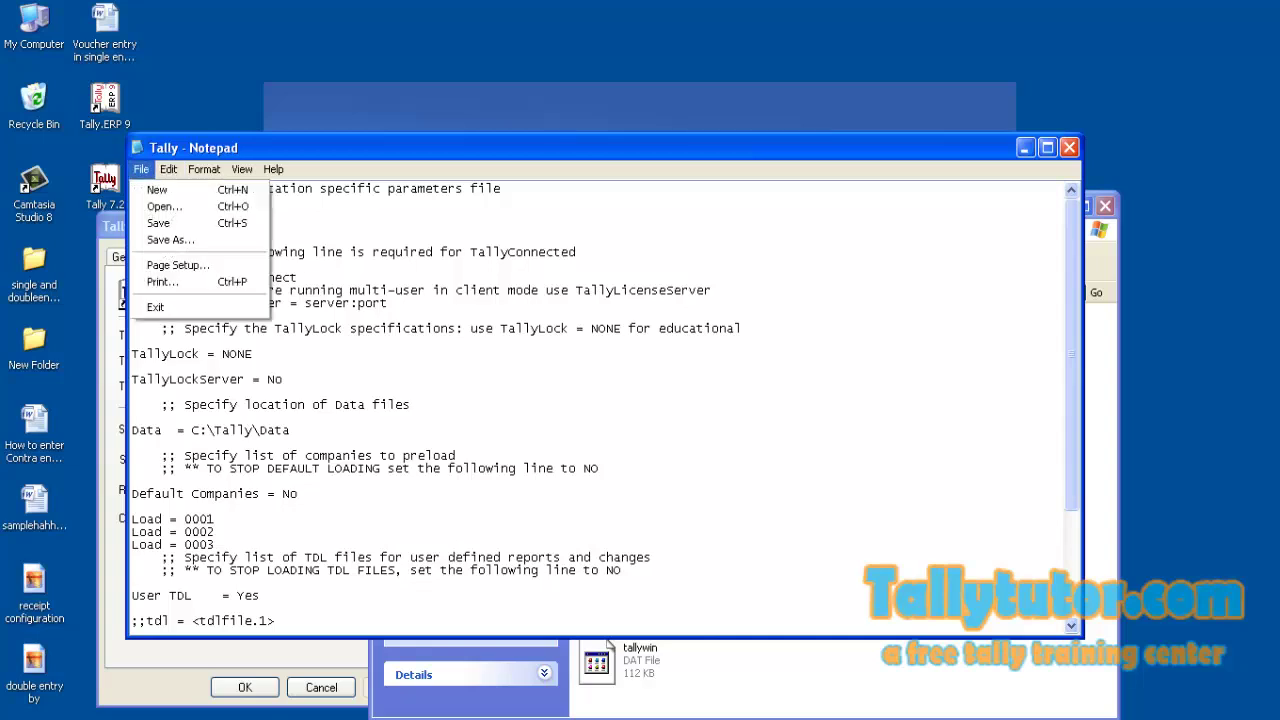
pyautogui.click(158, 223)
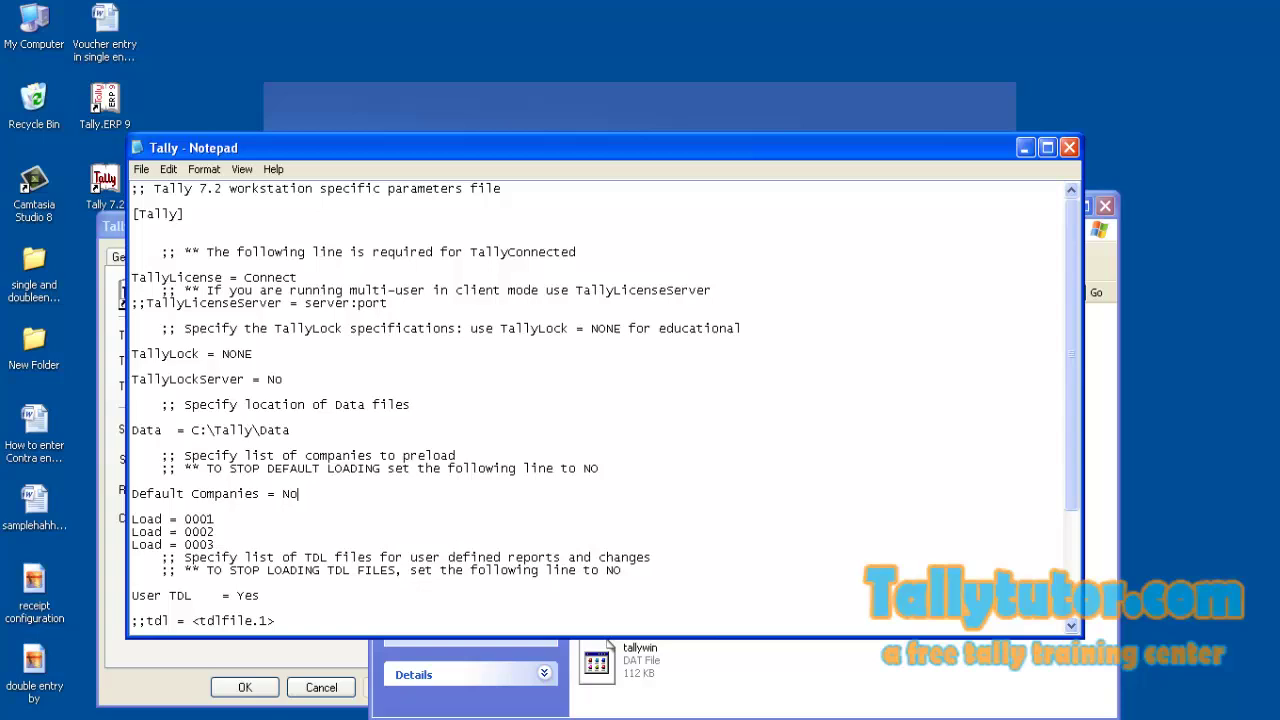
# Step: Close the configuration file and reopen the target folder of the Tally 7.2 desktop shortcut through its properties
pyautogui.click(1069, 147)
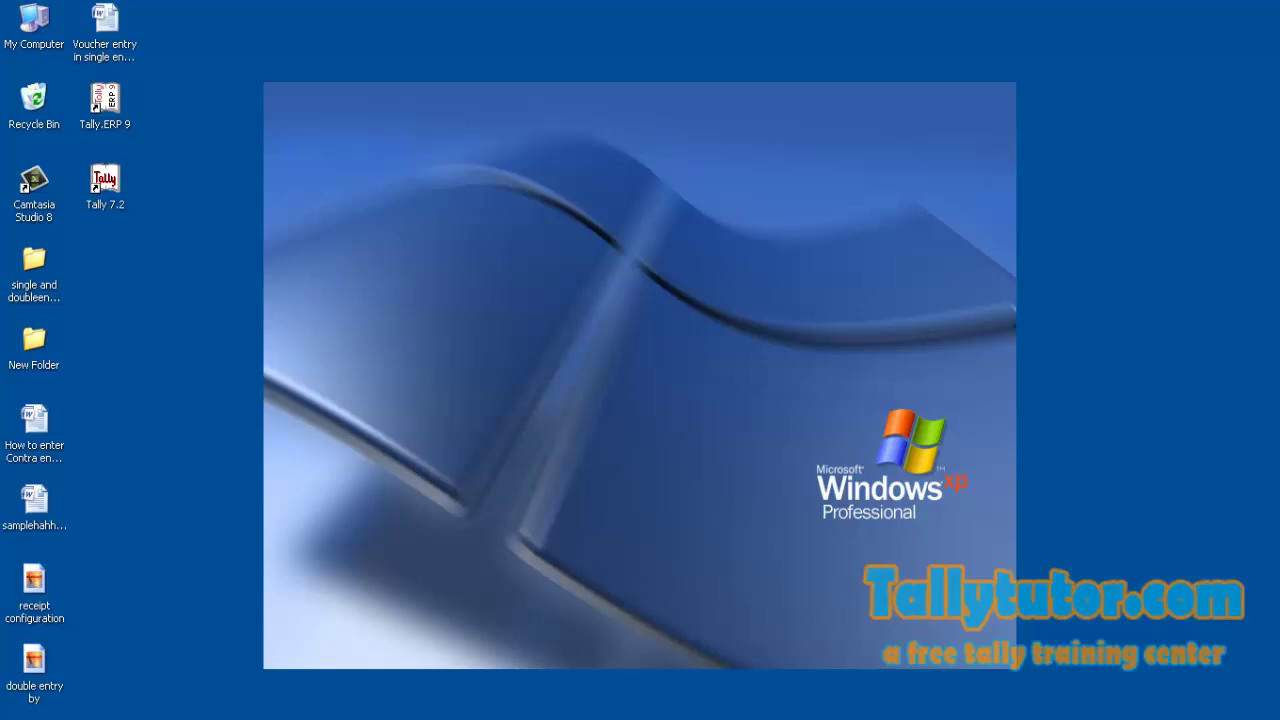
pyautogui.click(105, 178)
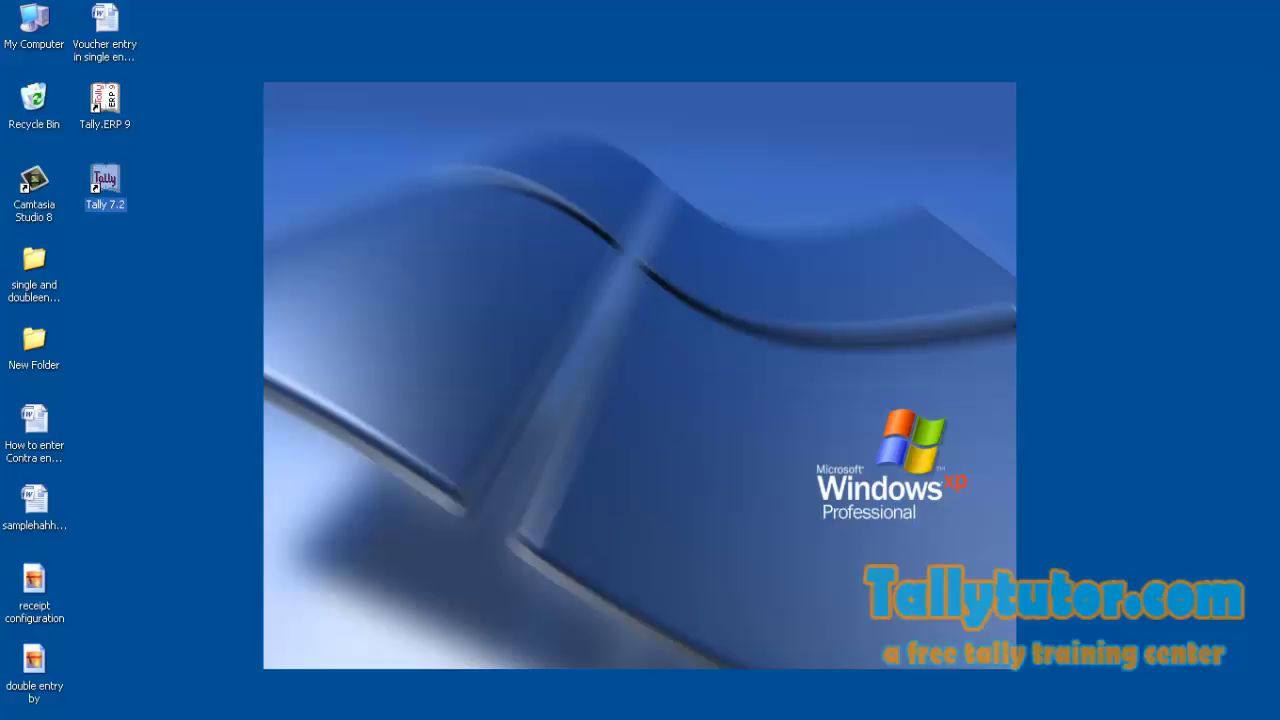
pyautogui.rightClick(102, 182)
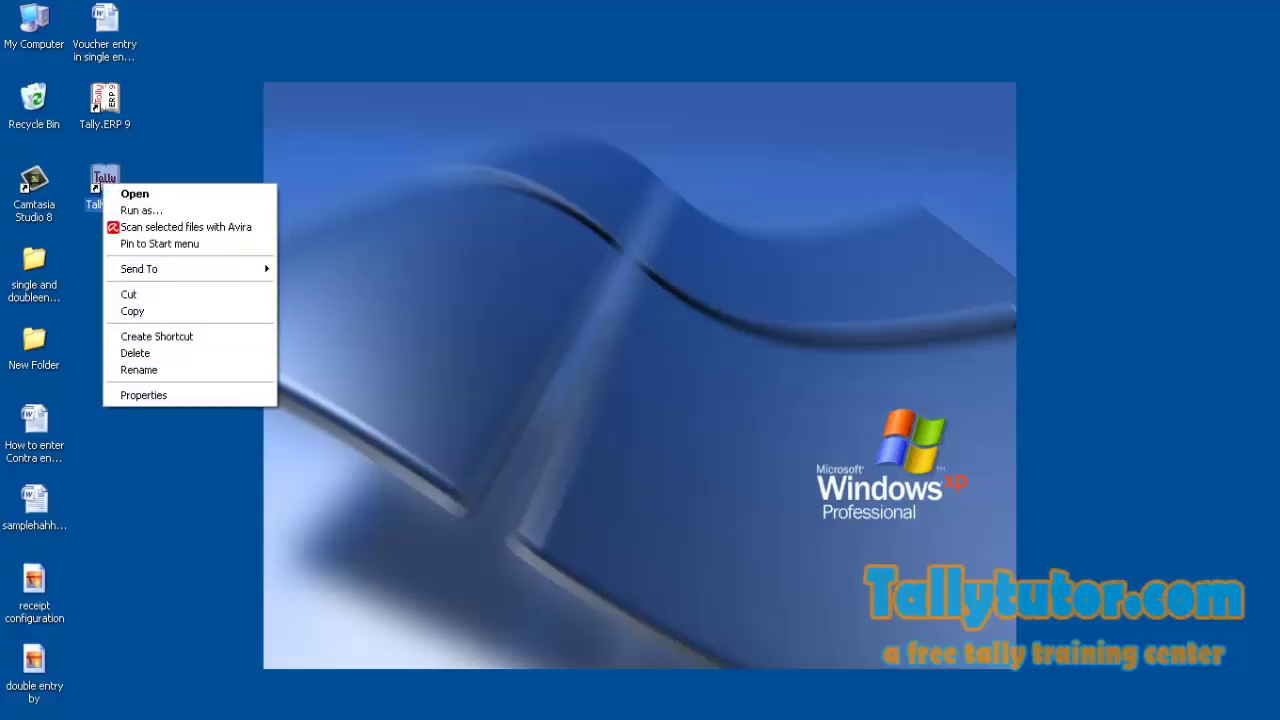
pyautogui.click(140, 395)
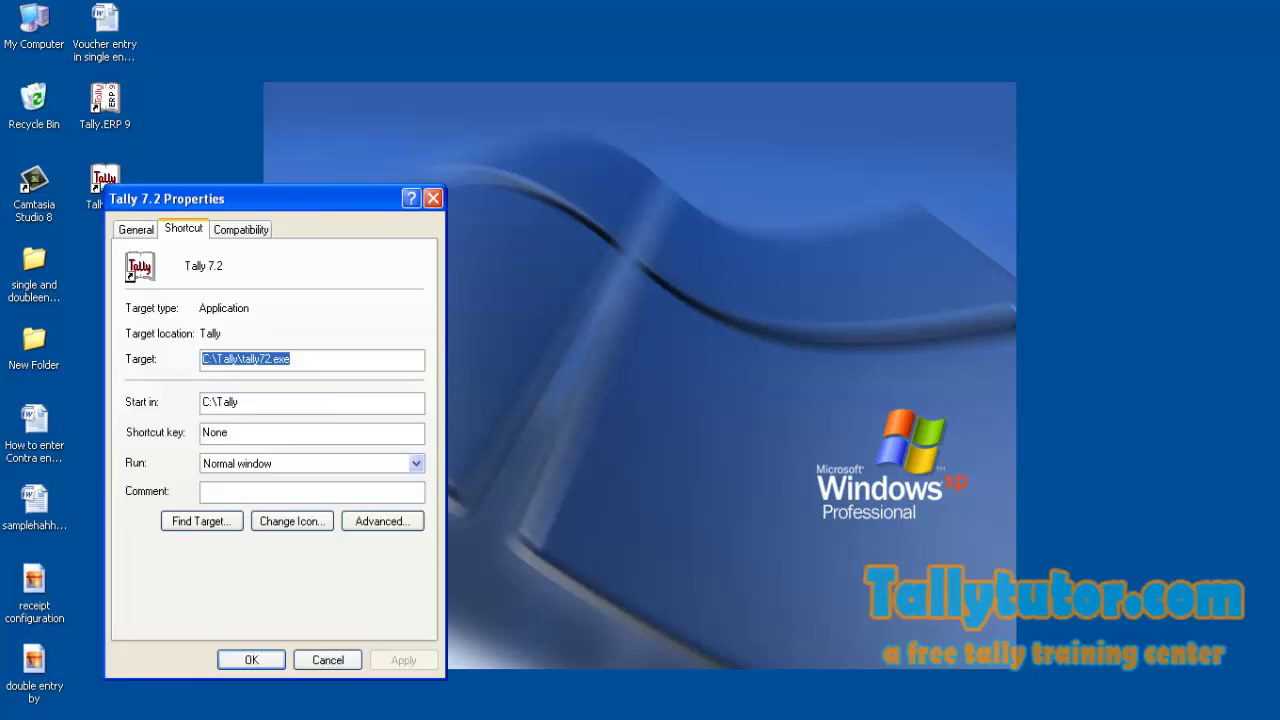
pyautogui.click(202, 521)
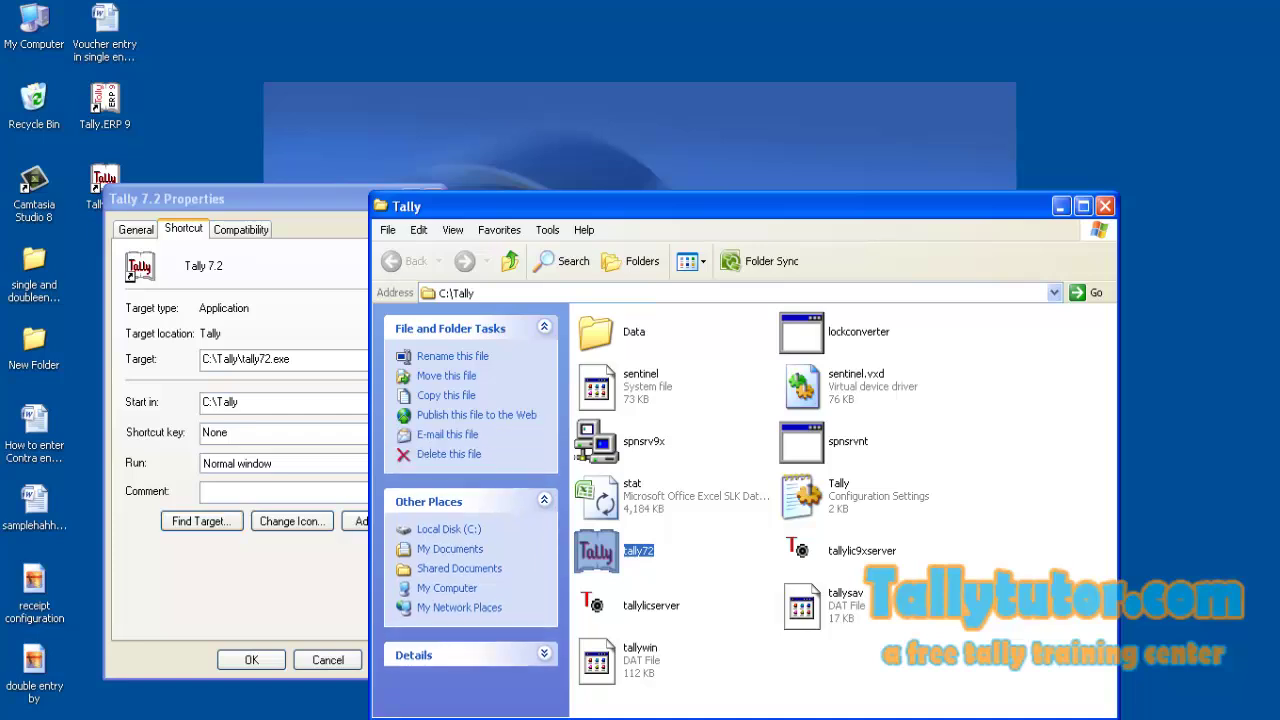
# Step: Open the Tally configuration settings file from C:\Tally in Notepad and set Default Companies = Yes
pyautogui.click(854, 496)
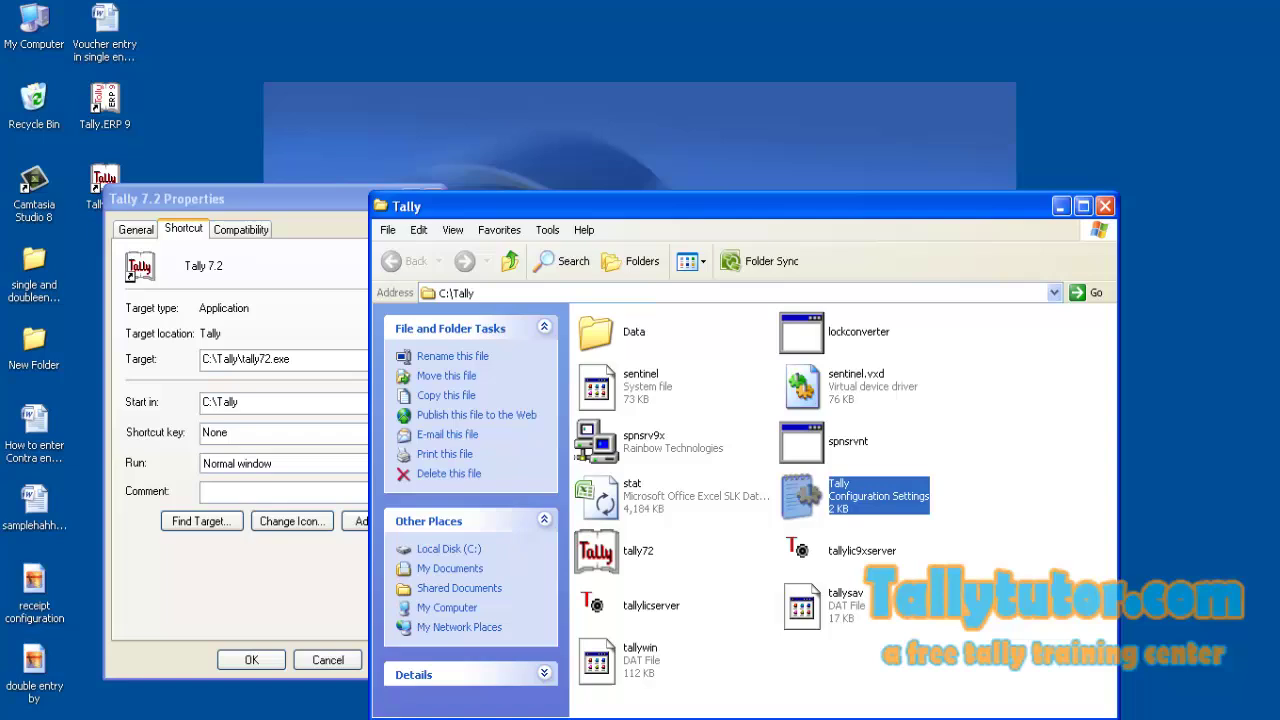
pyautogui.press('Return')
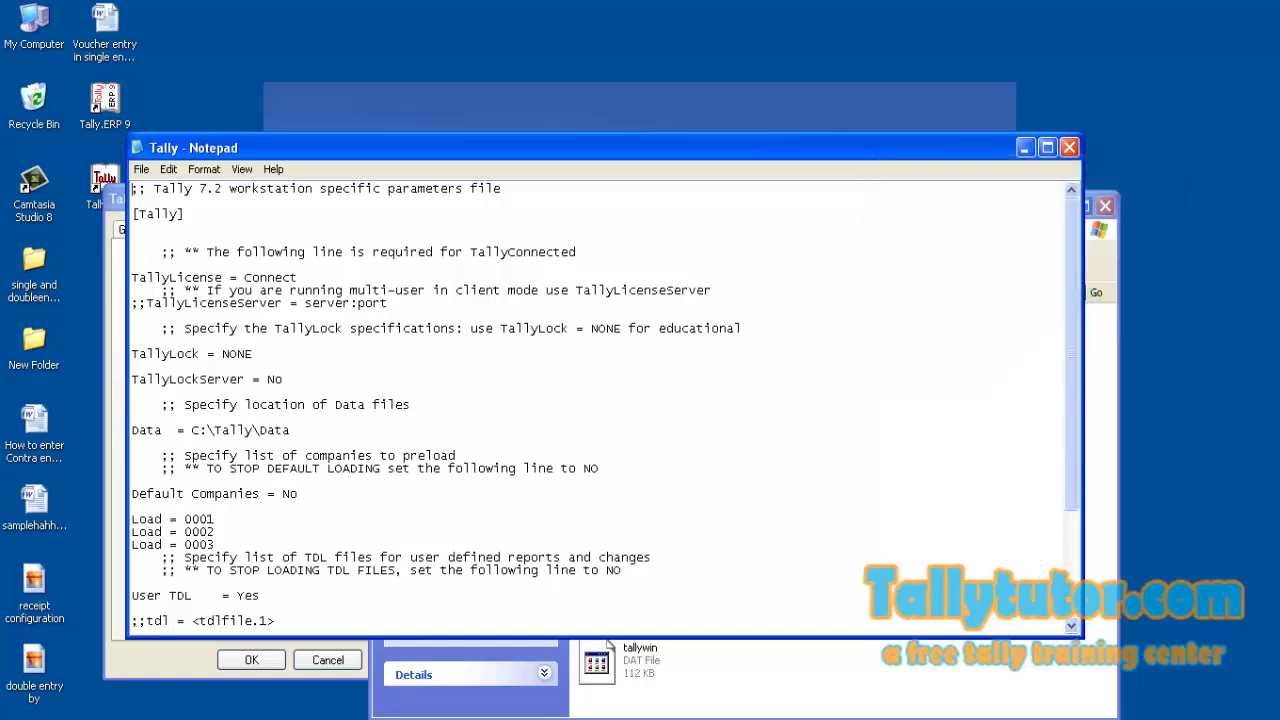
pyautogui.click(132, 507)
pyautogui.press('Delete')
pyautogui.press('Delete')
pyautogui.write('Ye')
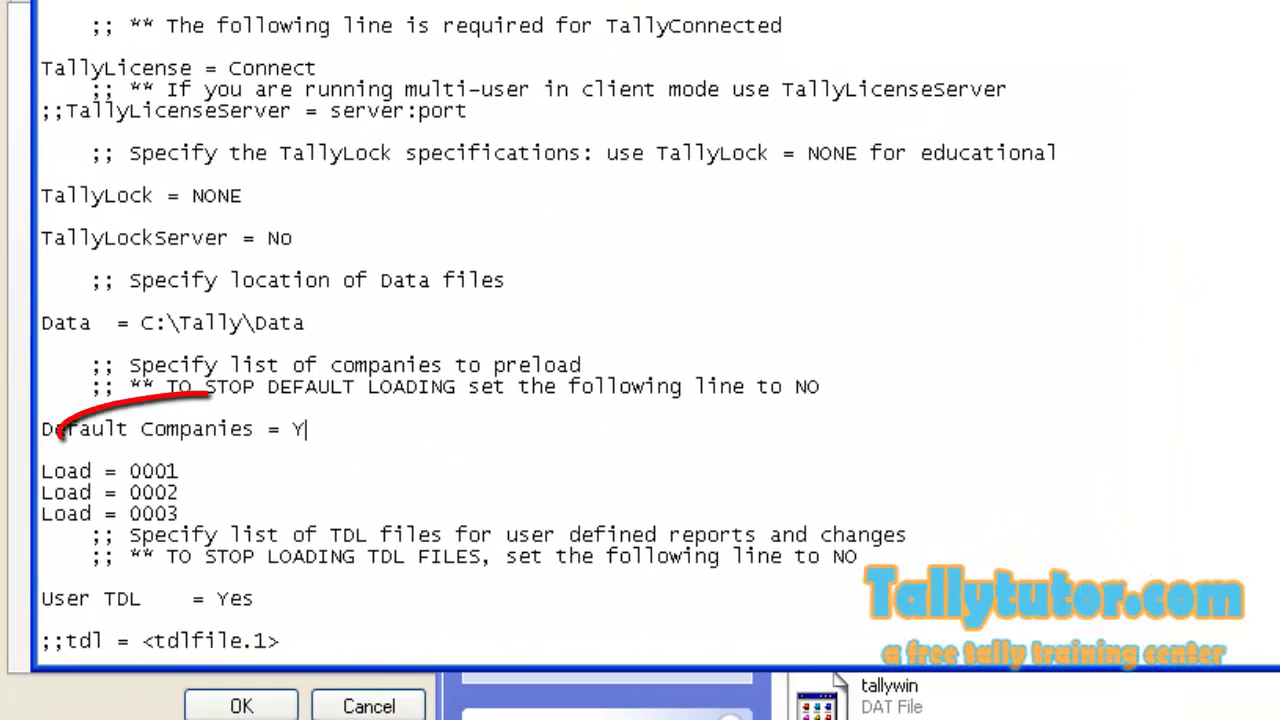
pyautogui.write('s')
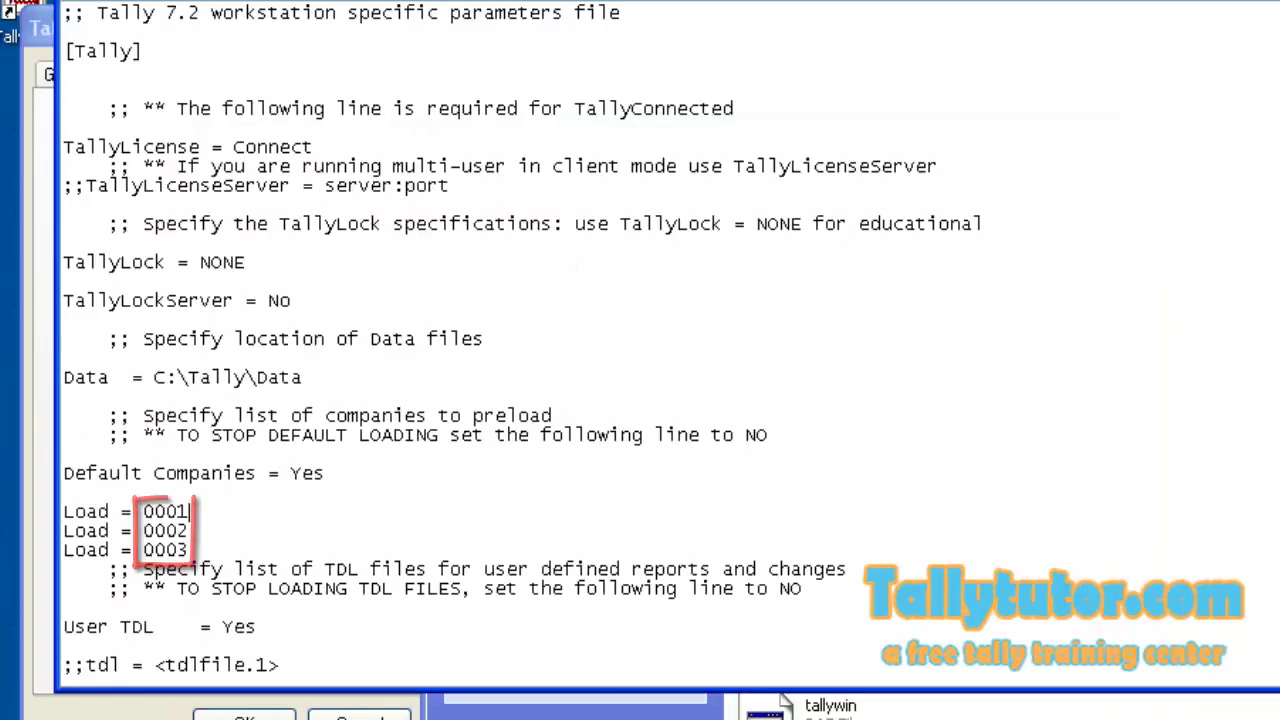
# Step: Switch to Tally 7.2 and examine the company numbers in the List of Companies on the Select Company screen
pyautogui.hotkey('alt', 'Tab')
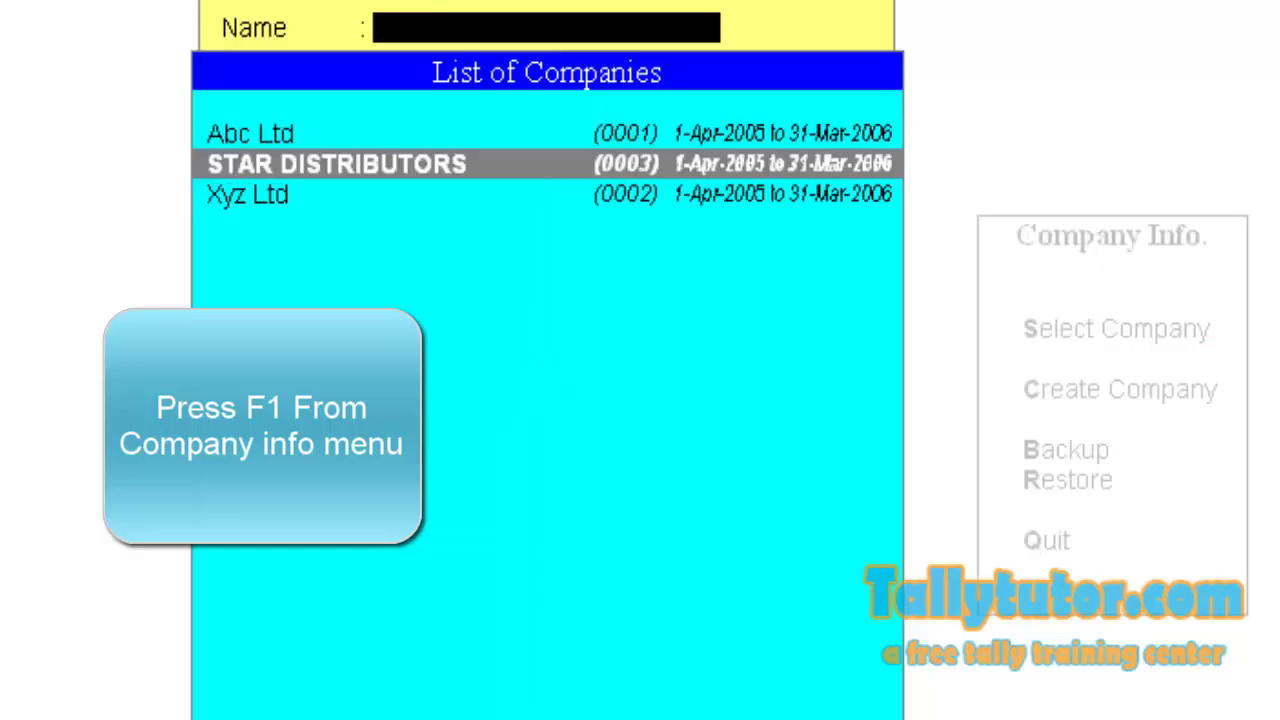
pyautogui.press('Down')
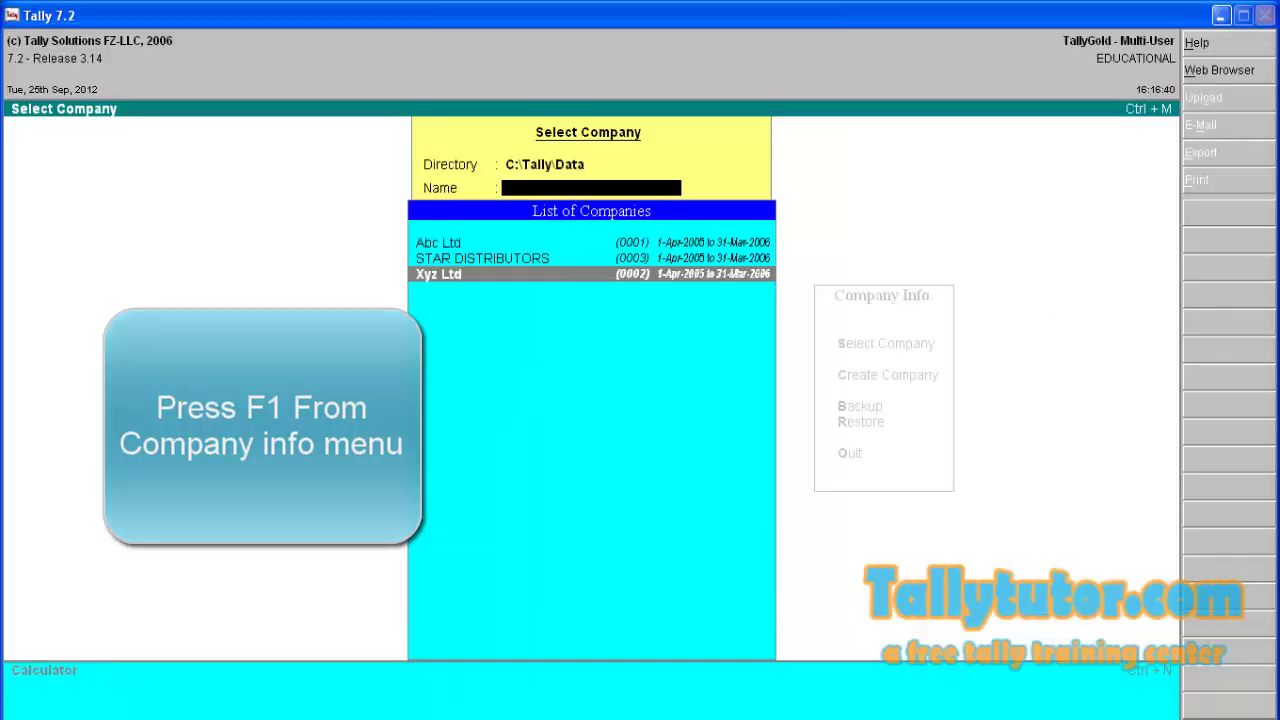
pyautogui.press('Up')
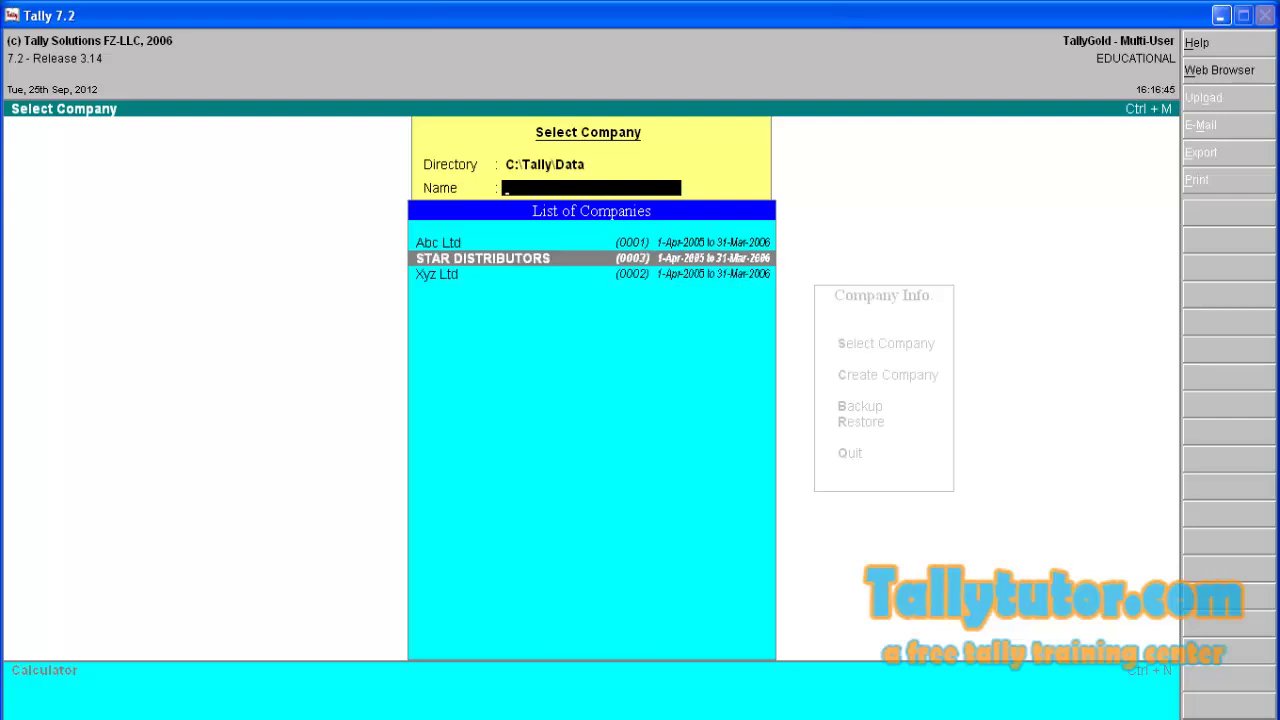
pyautogui.press('Down')
pyautogui.press('Up')
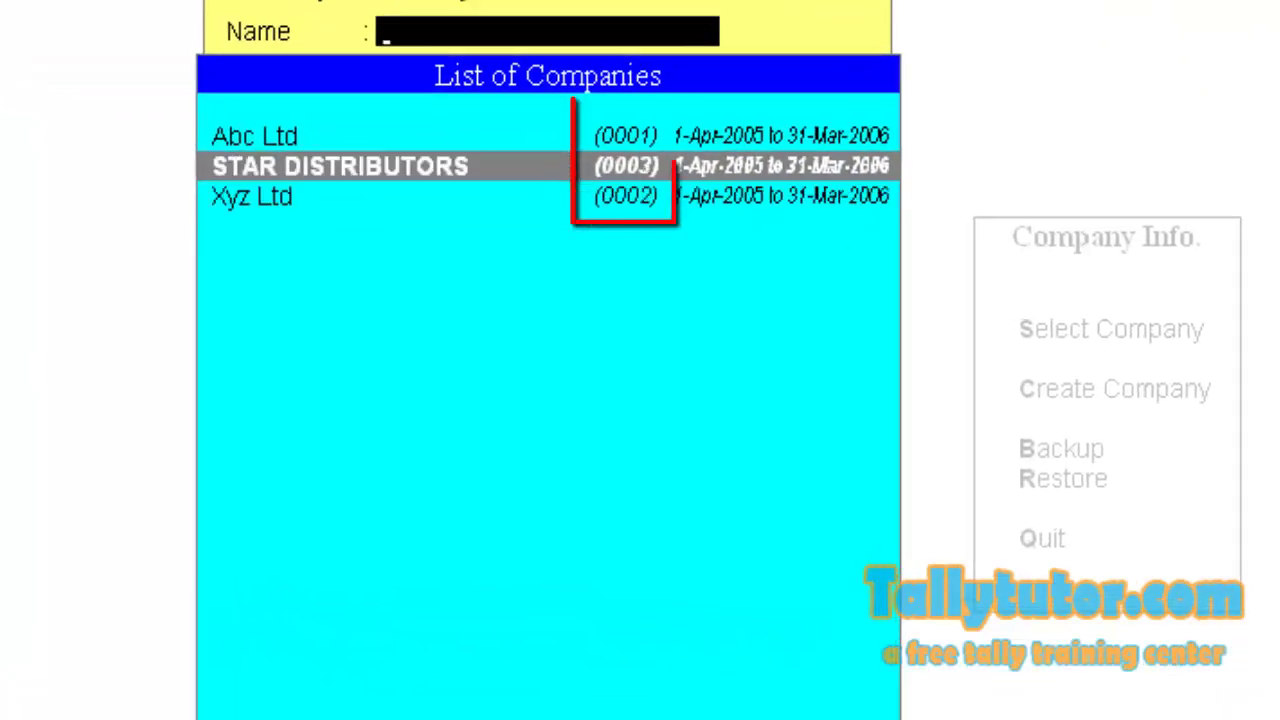
pyautogui.press('Up')
pyautogui.press('Down')
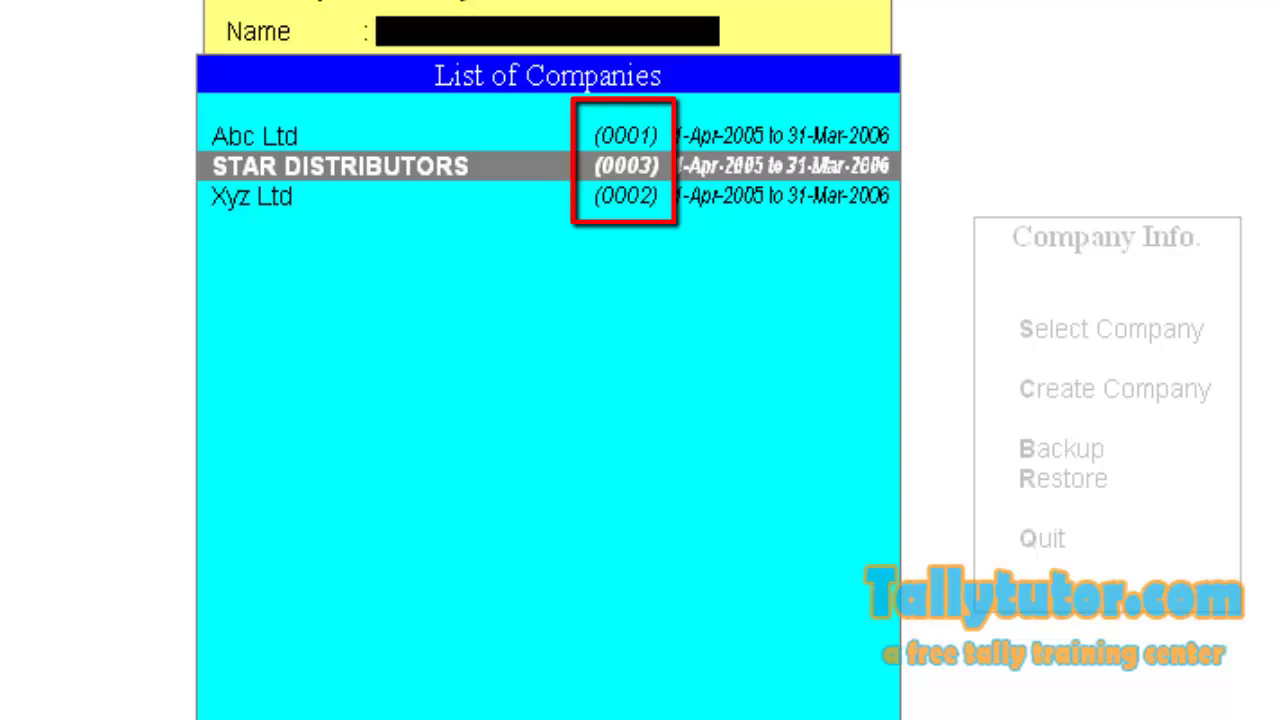
pyautogui.press('Up')
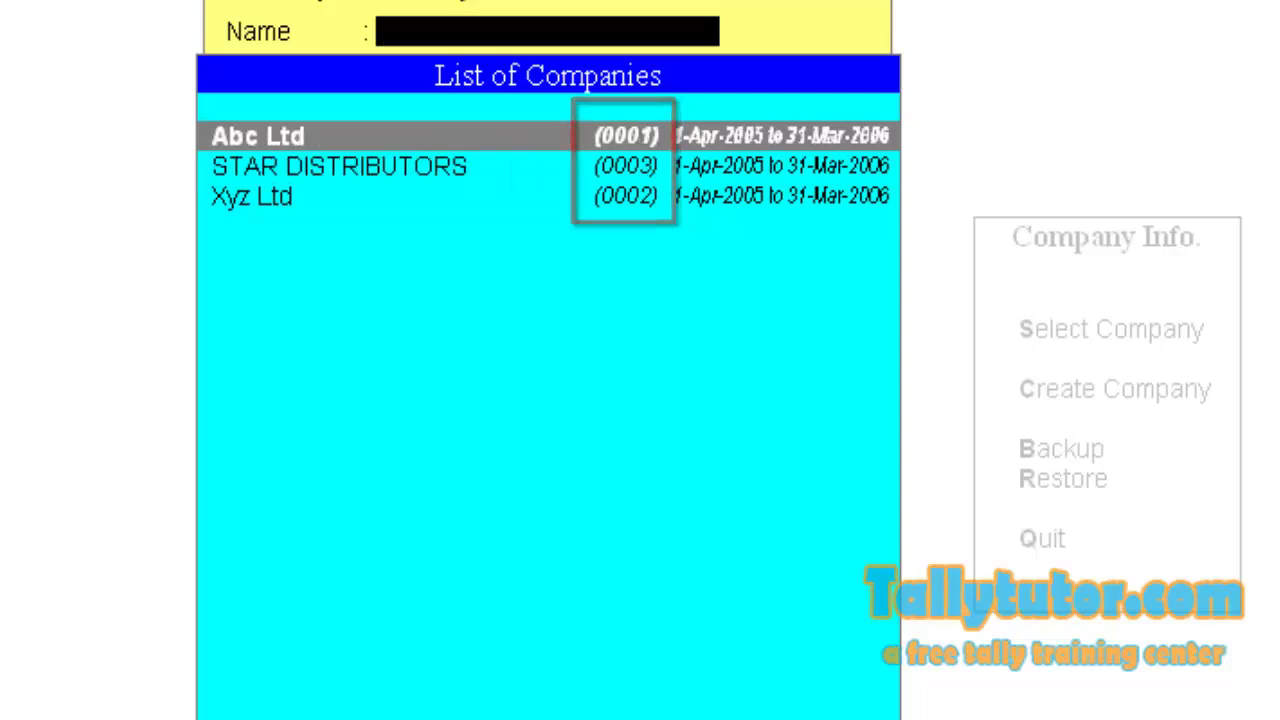
pyautogui.press('Down')
pyautogui.press('Down')
pyautogui.press('Up')
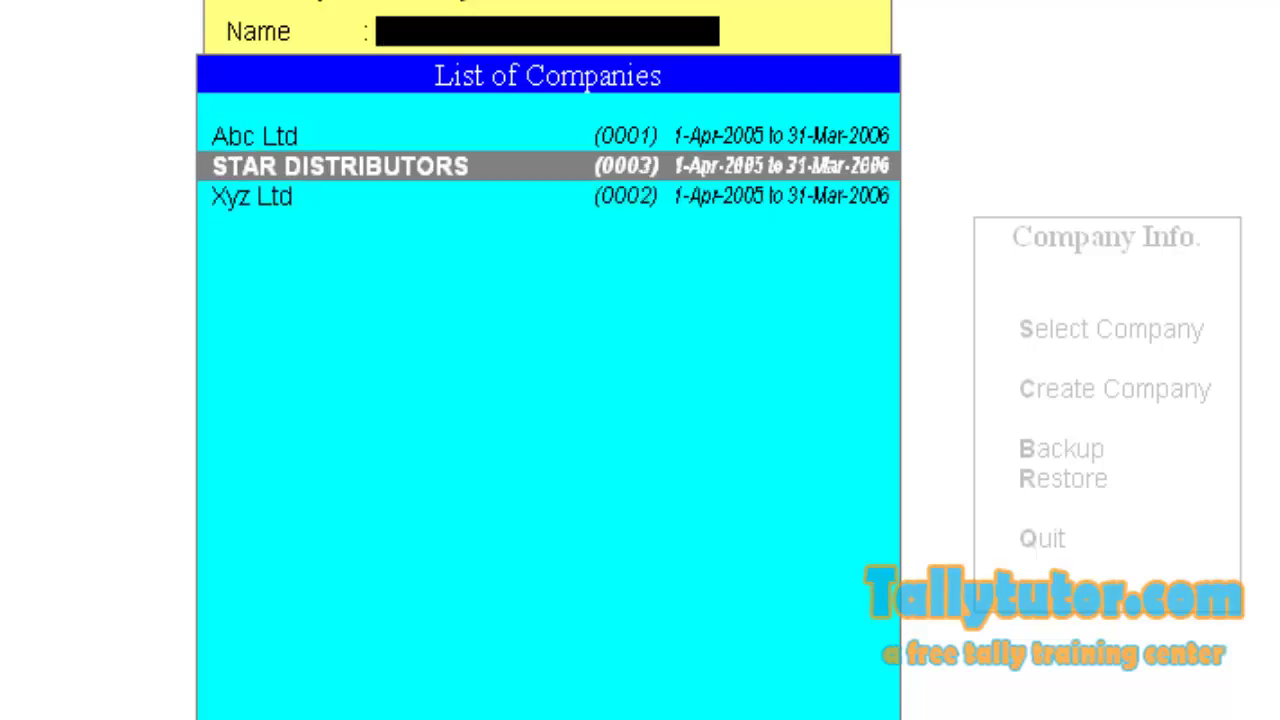
pyautogui.press('Up')
pyautogui.press('Down')
pyautogui.press('Down')
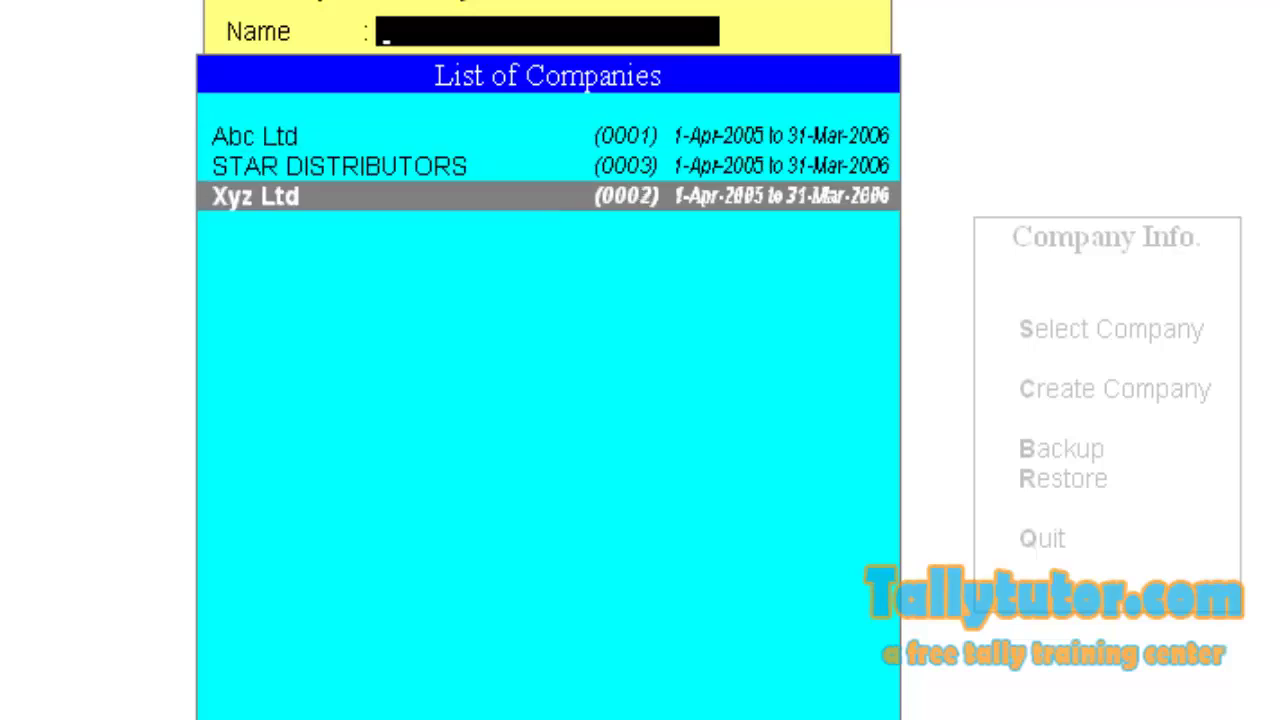
# Step: Switch back to the Tally configuration file in Notepad and delete the Load = 0003 entry from the preload list
pyautogui.hotkey('alt', 'Tab')
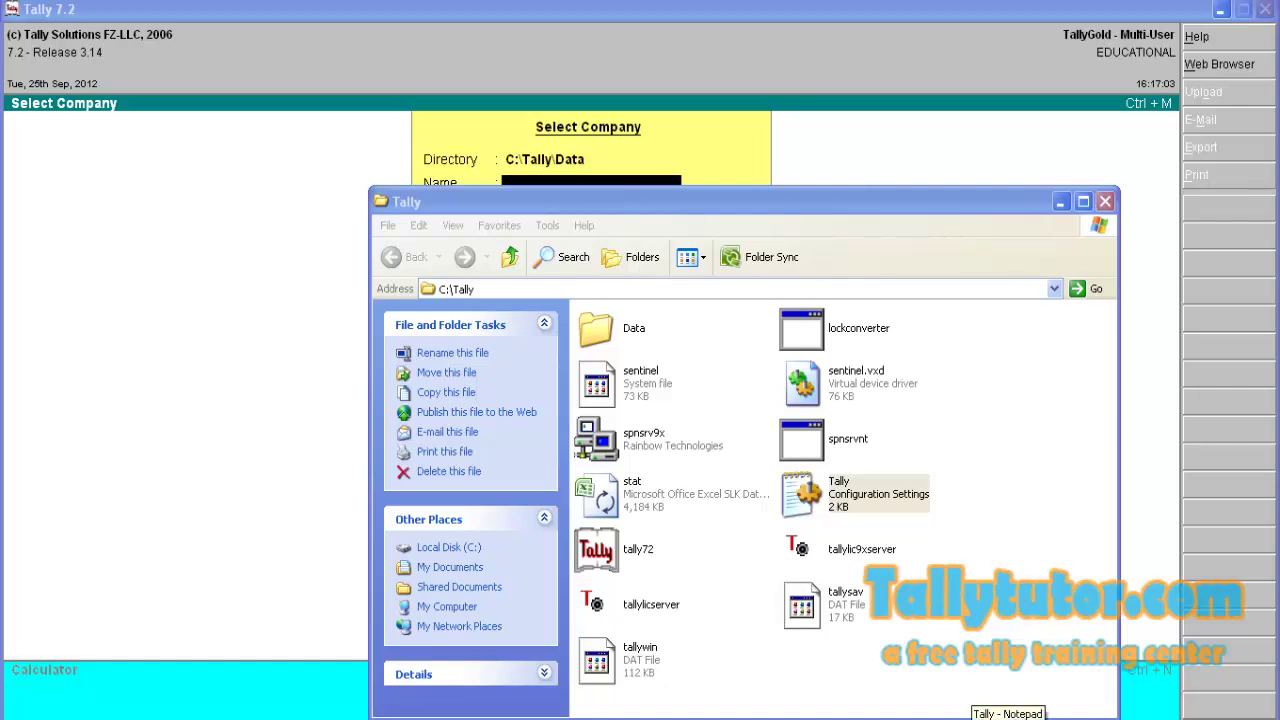
pyautogui.click(1005, 716)
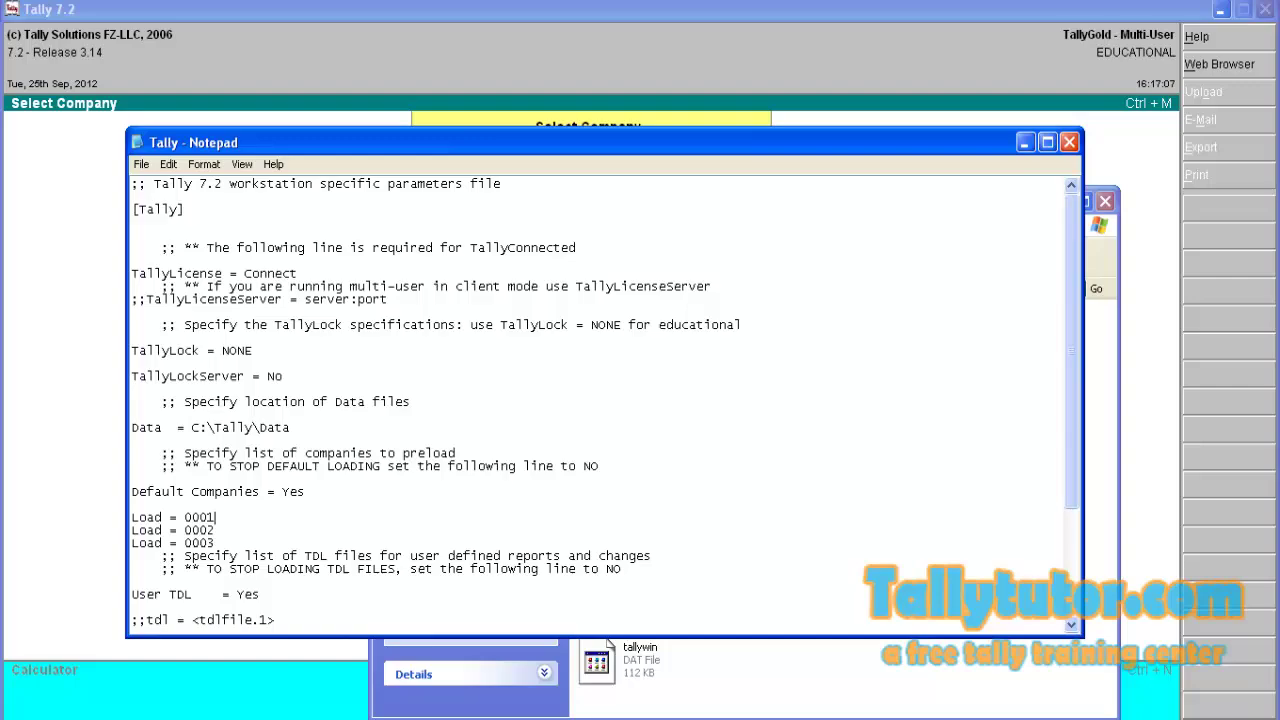
pyautogui.press('Left')
pyautogui.press('Left')
pyautogui.press('Left')
pyautogui.press('Left')
pyautogui.press('Left')
pyautogui.press('Left')
pyautogui.press('Left')
pyautogui.press('Left')
pyautogui.press('Left')
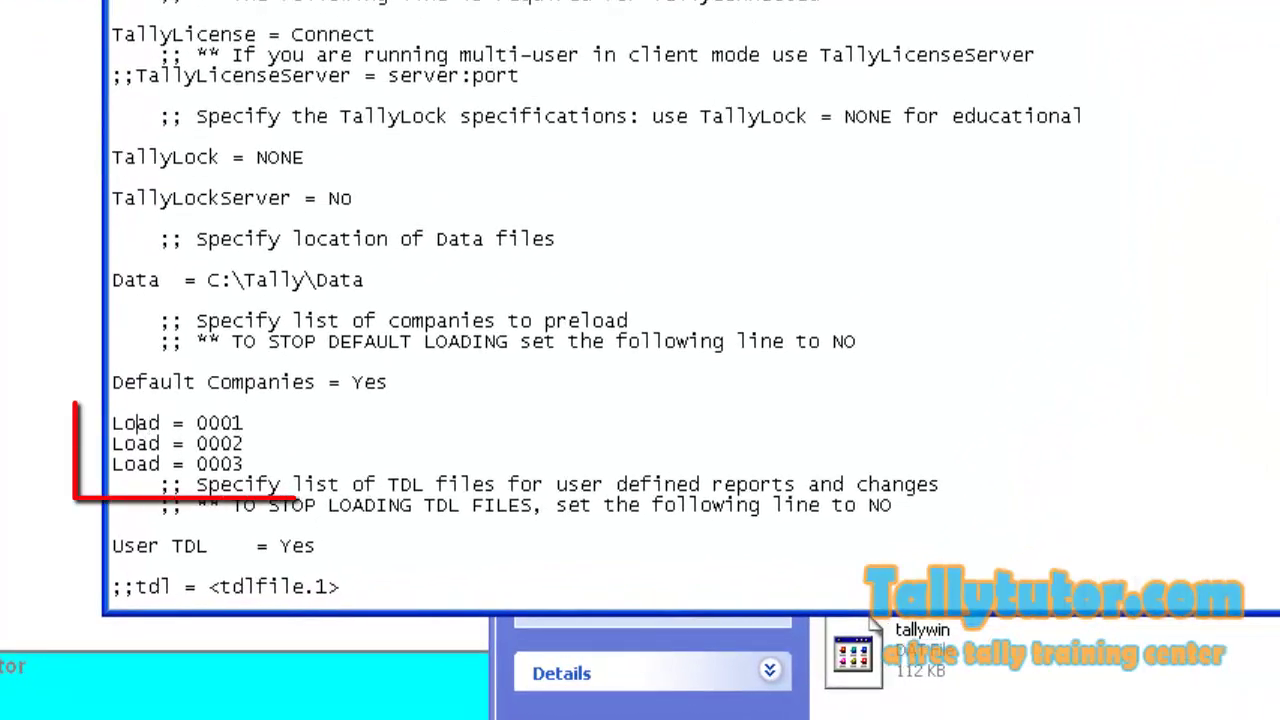
pyautogui.press('Left')
pyautogui.press('Down')
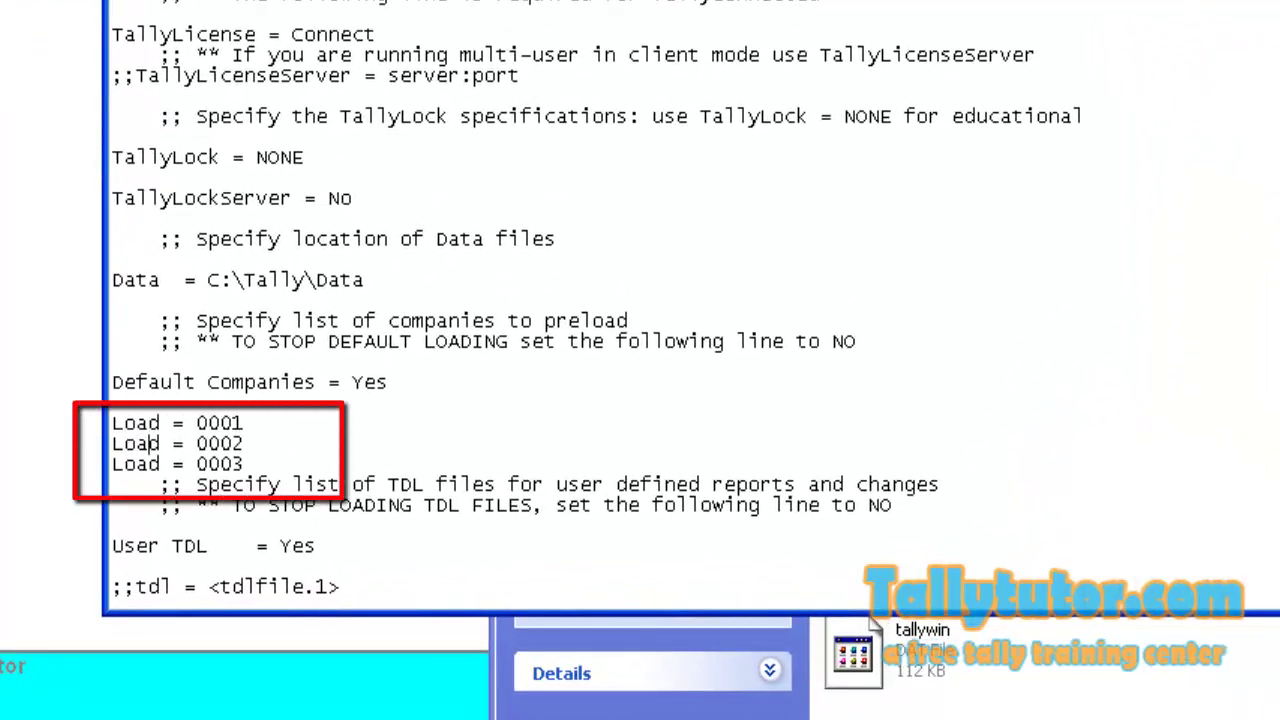
pyautogui.press('Right')
pyautogui.press('Right')
pyautogui.press('Right')
pyautogui.press('Right')
pyautogui.press('Down')
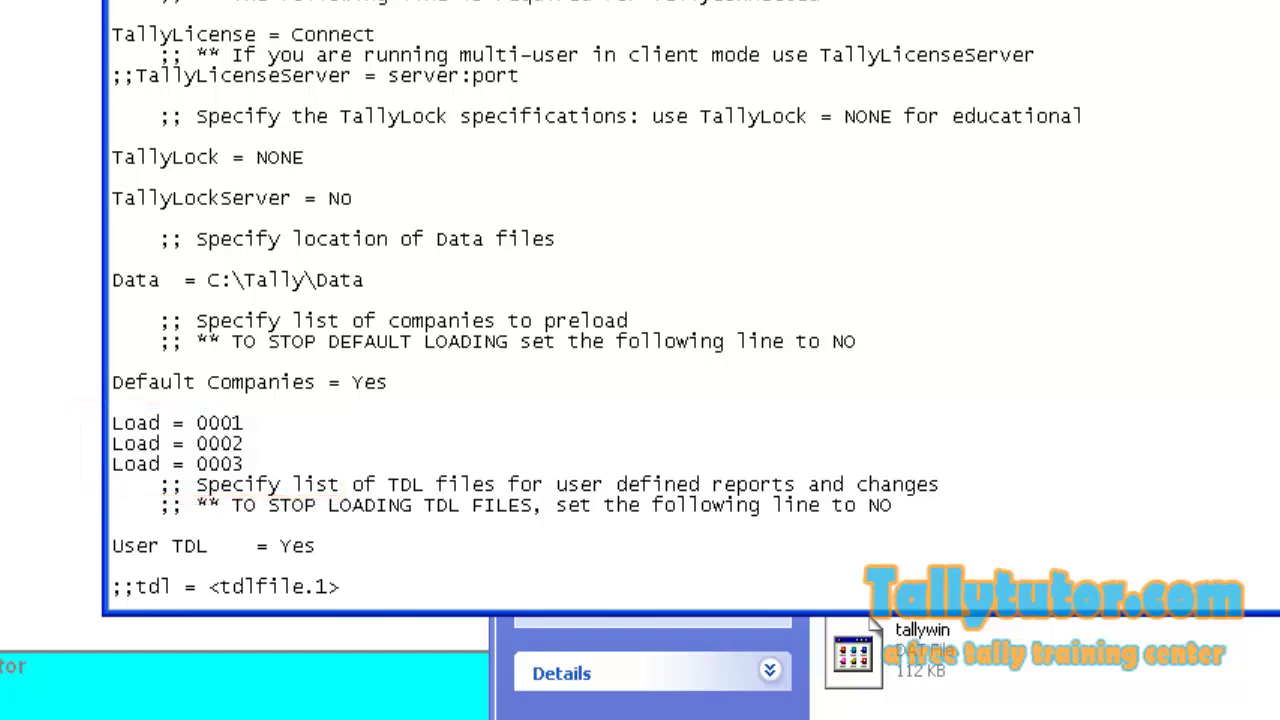
pyautogui.press('BackSpace')
pyautogui.press('BackSpace')
pyautogui.press('BackSpace')
pyautogui.press('BackSpace')
pyautogui.press('BackSpace')
pyautogui.press('BackSpace')
pyautogui.press('BackSpace')
pyautogui.press('BackSpace')
pyautogui.press('BackSpace')
pyautogui.press('BackSpace')
pyautogui.press('BackSpace')
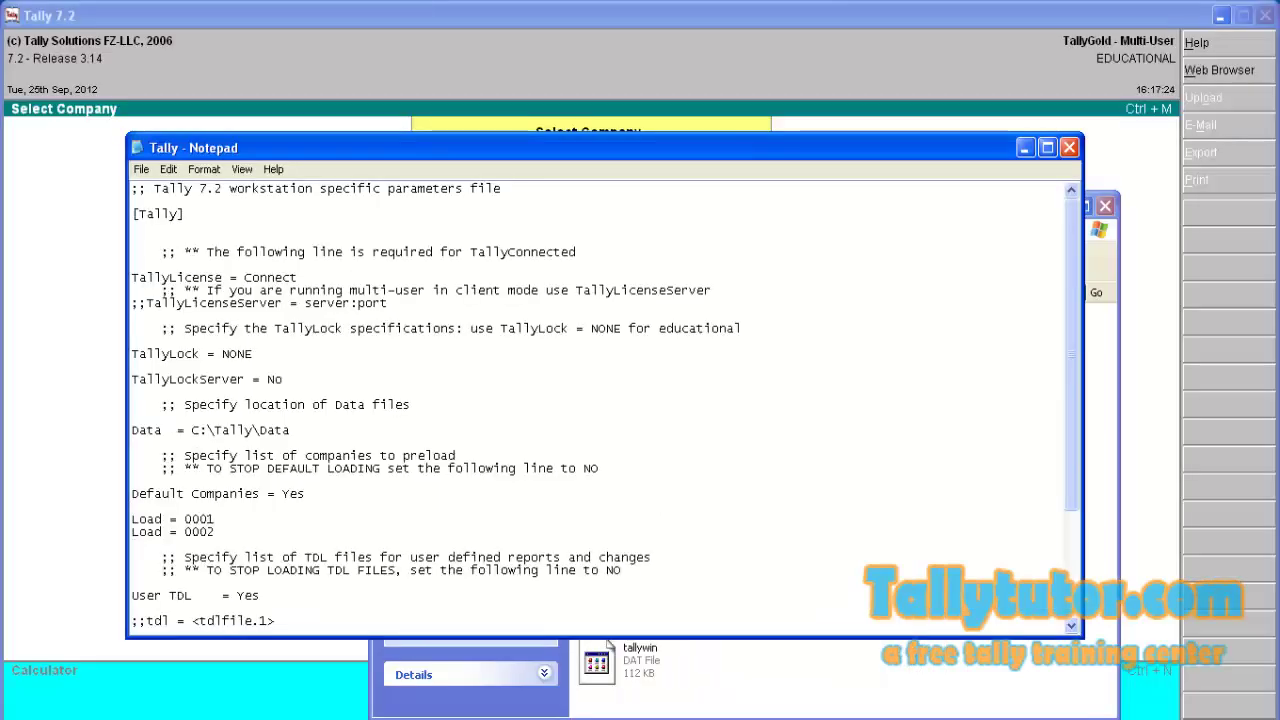
# Step: Save the edited Tally configuration settings file under its existing name
pyautogui.click(141, 169)
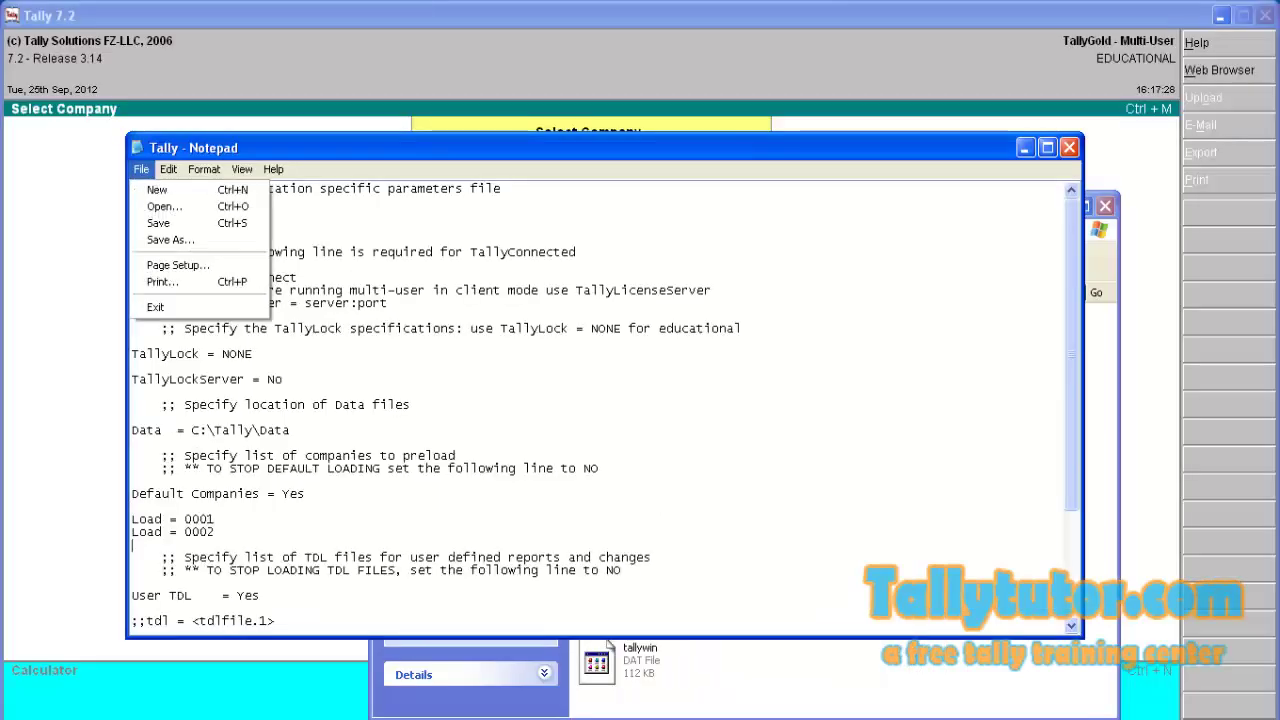
pyautogui.press('Down')
pyautogui.press('Down')
pyautogui.press('Up')
pyautogui.press('Return')
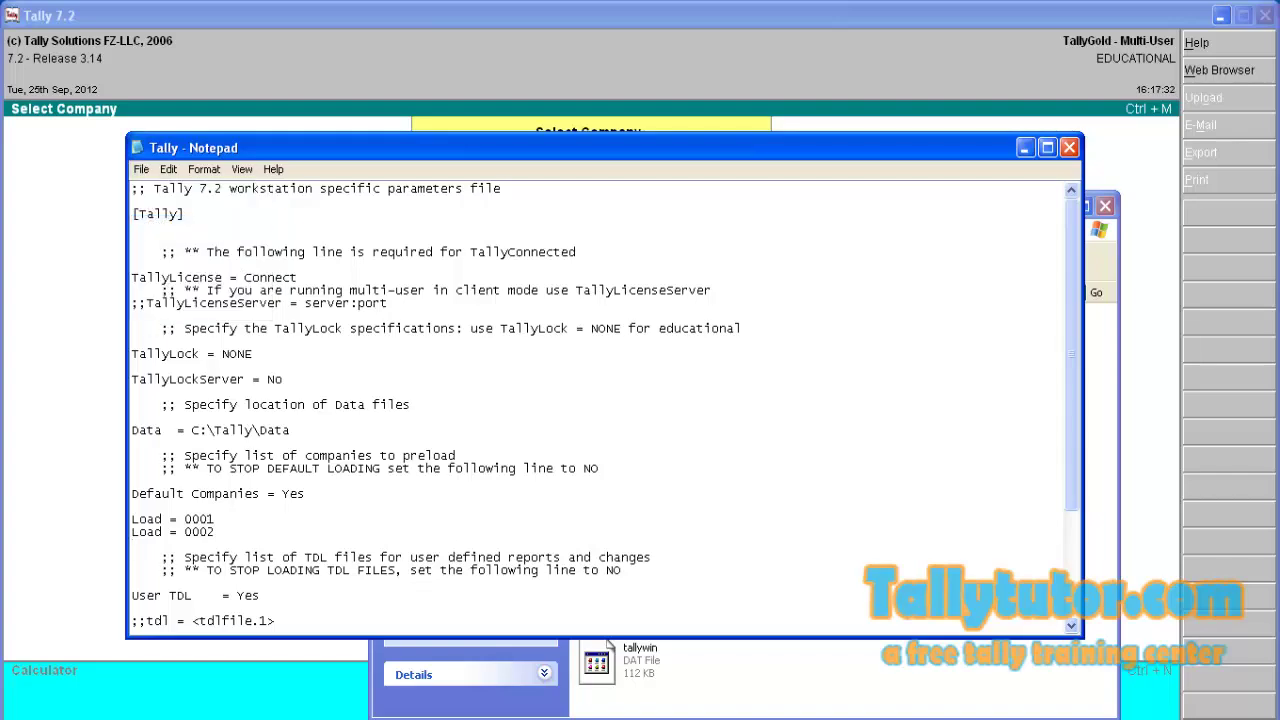
# Step: Close the C:\Tally folder, Notepad, Tally 7.2 and the shortcut properties, and start Tally 7.2 again from the desktop
pyautogui.hotkey('alt', 'Tab')
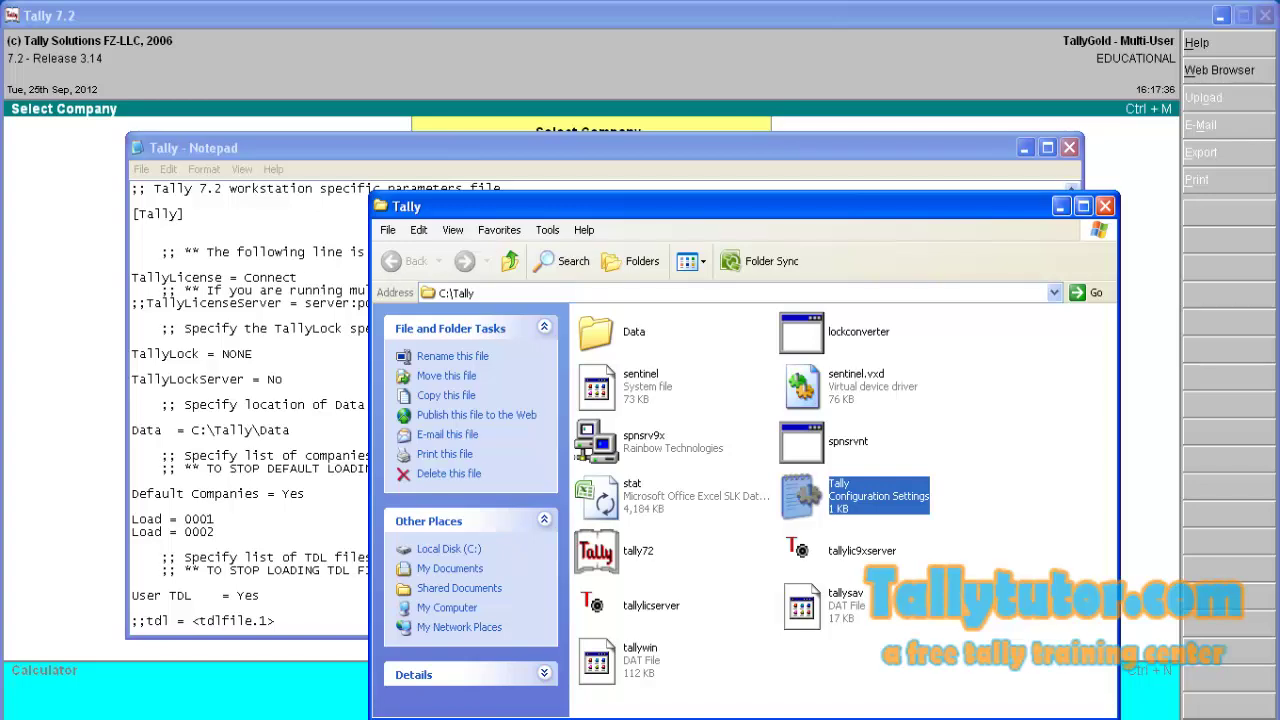
pyautogui.hotkey('alt', 'F4')
pyautogui.hotkey('alt', 'F4')
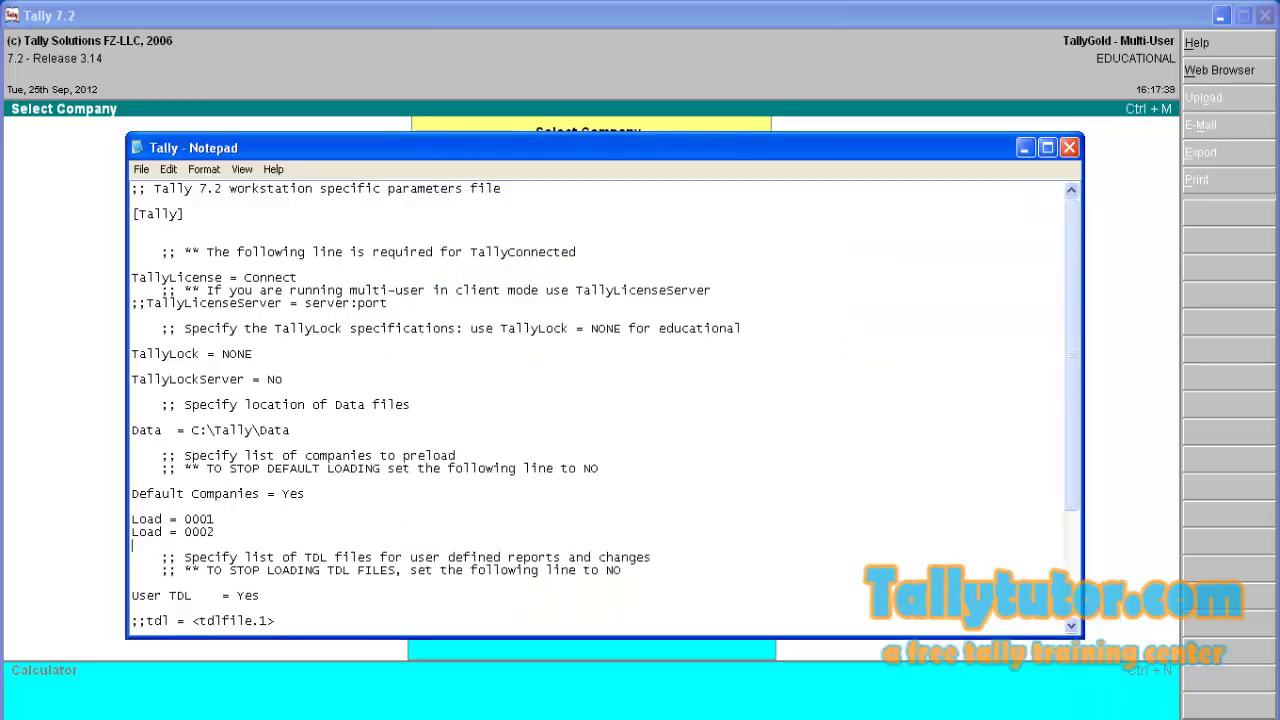
pyautogui.press('Escape')
pyautogui.press('Escape')
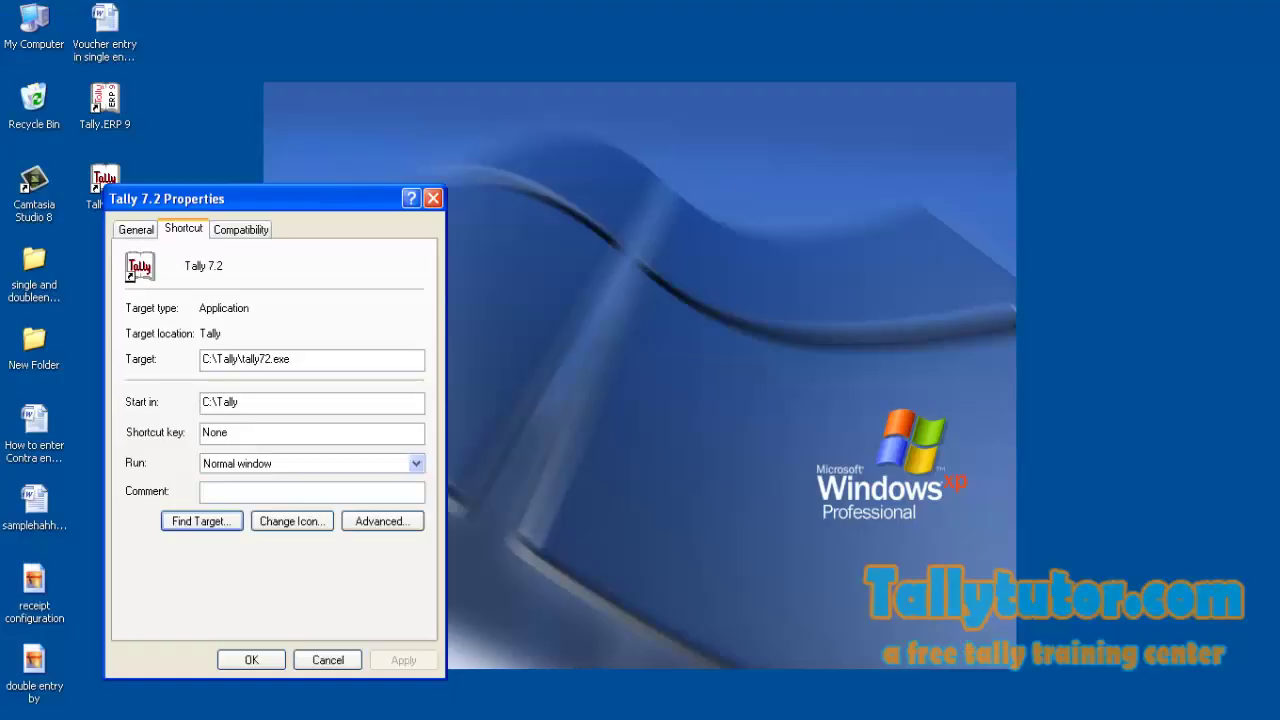
pyautogui.press('Escape')
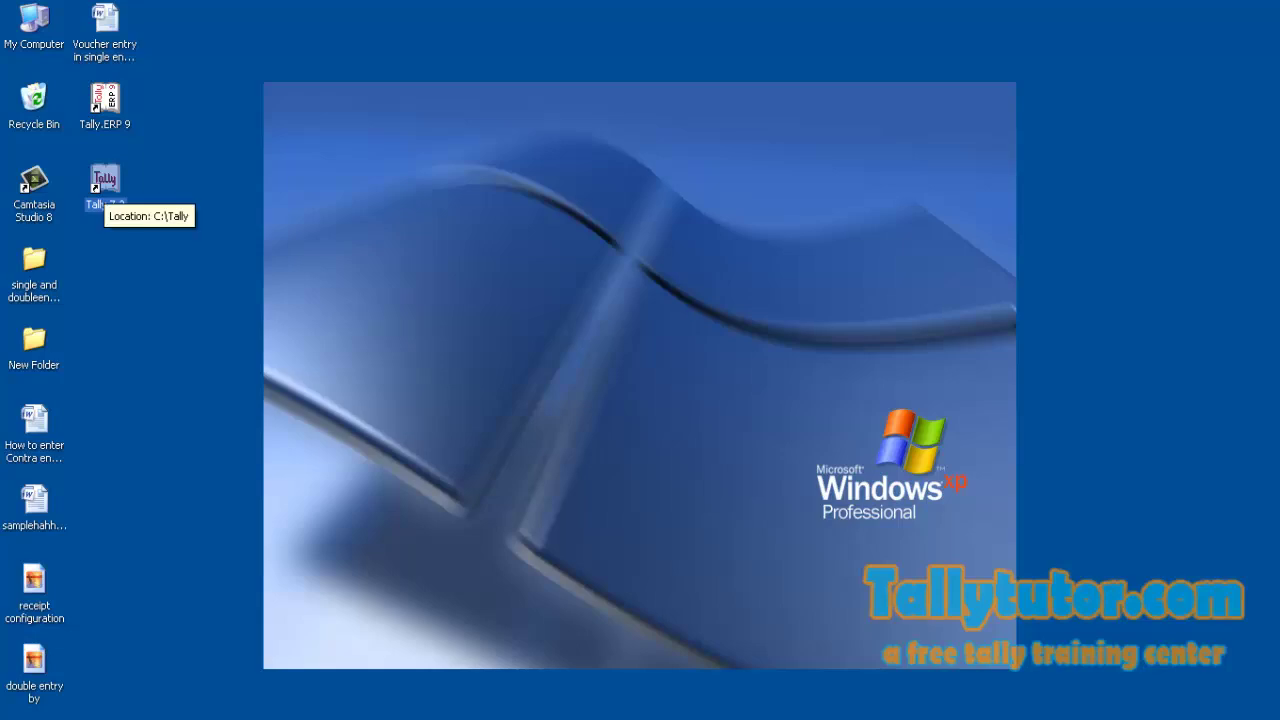
pyautogui.press('Return')
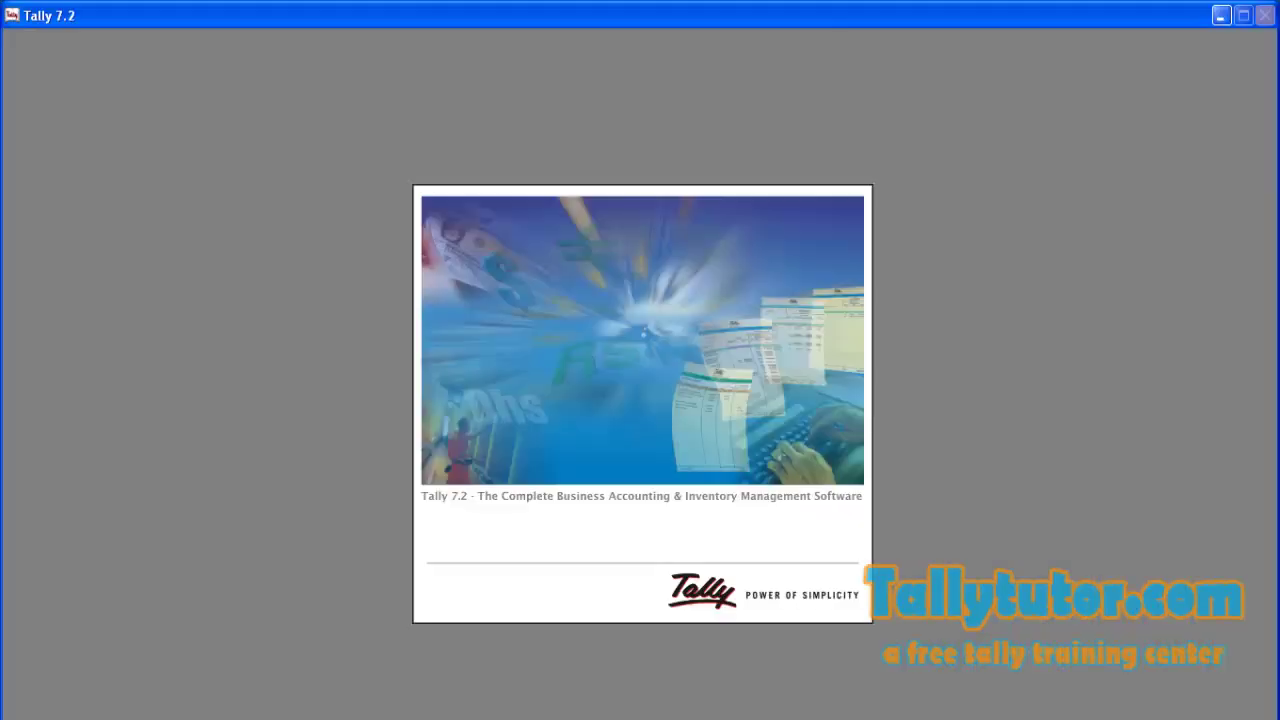